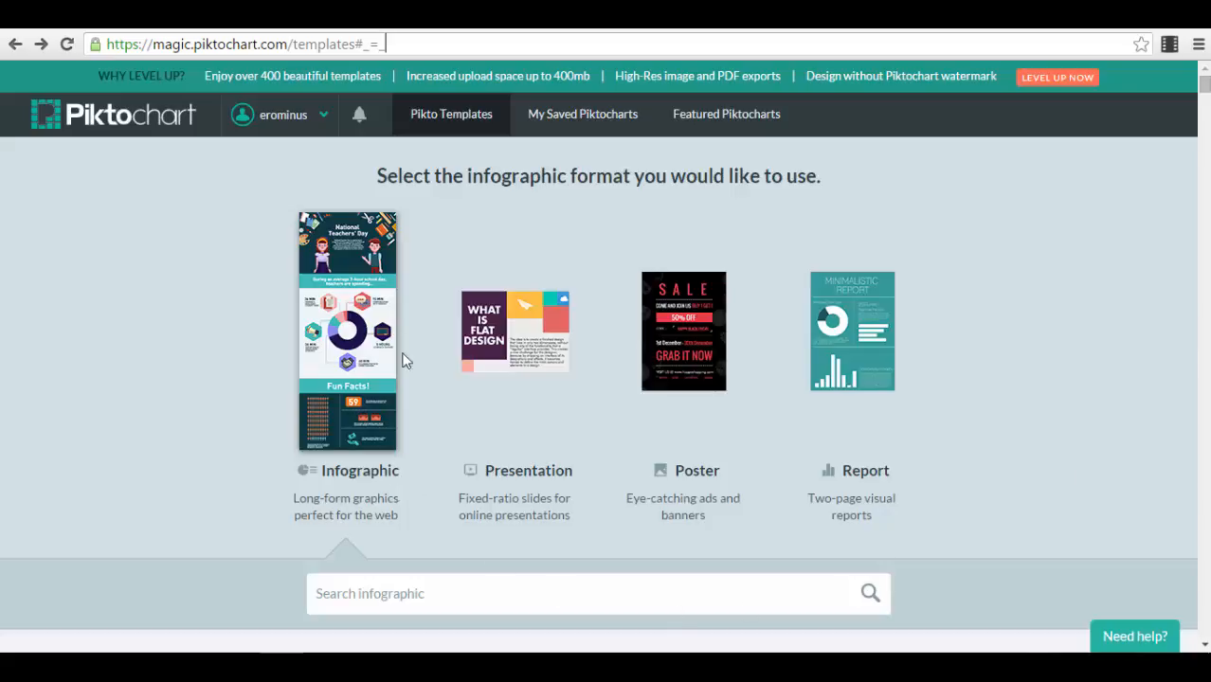
Browse the free infographic templates and preview The Startup Way from beginning to end
scroll(334, 287, "down", 4)
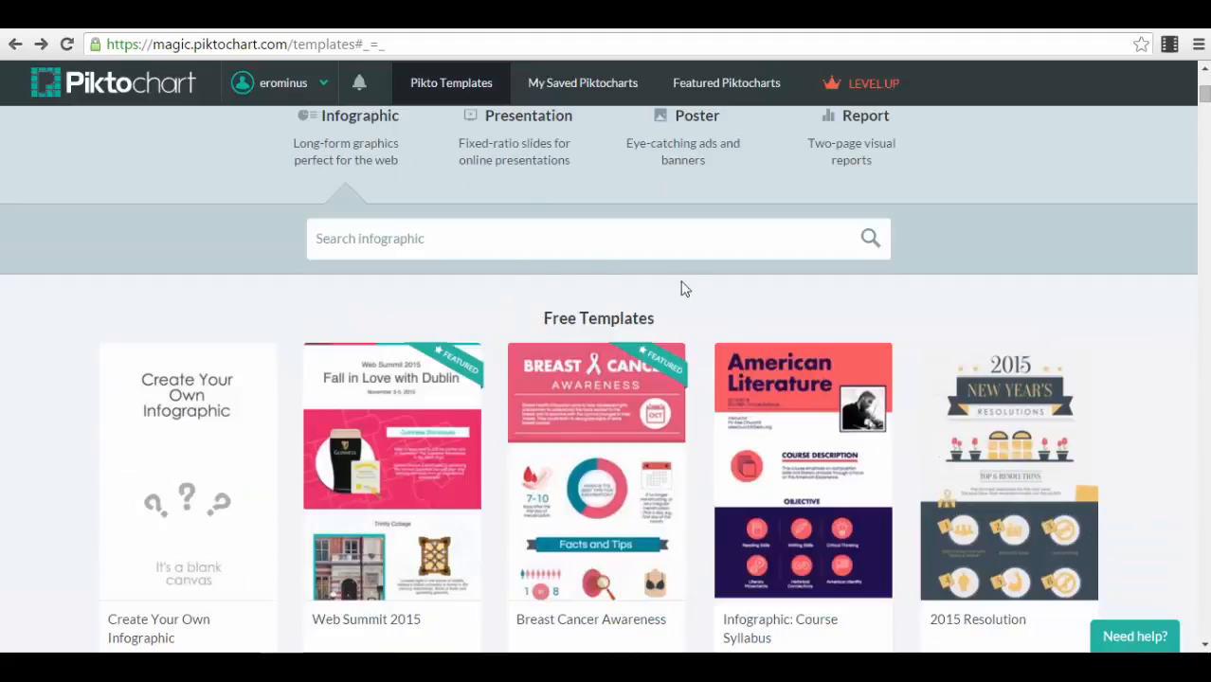
scroll(185, 311, "down", 2)
scroll(905, 270, "down", 3)
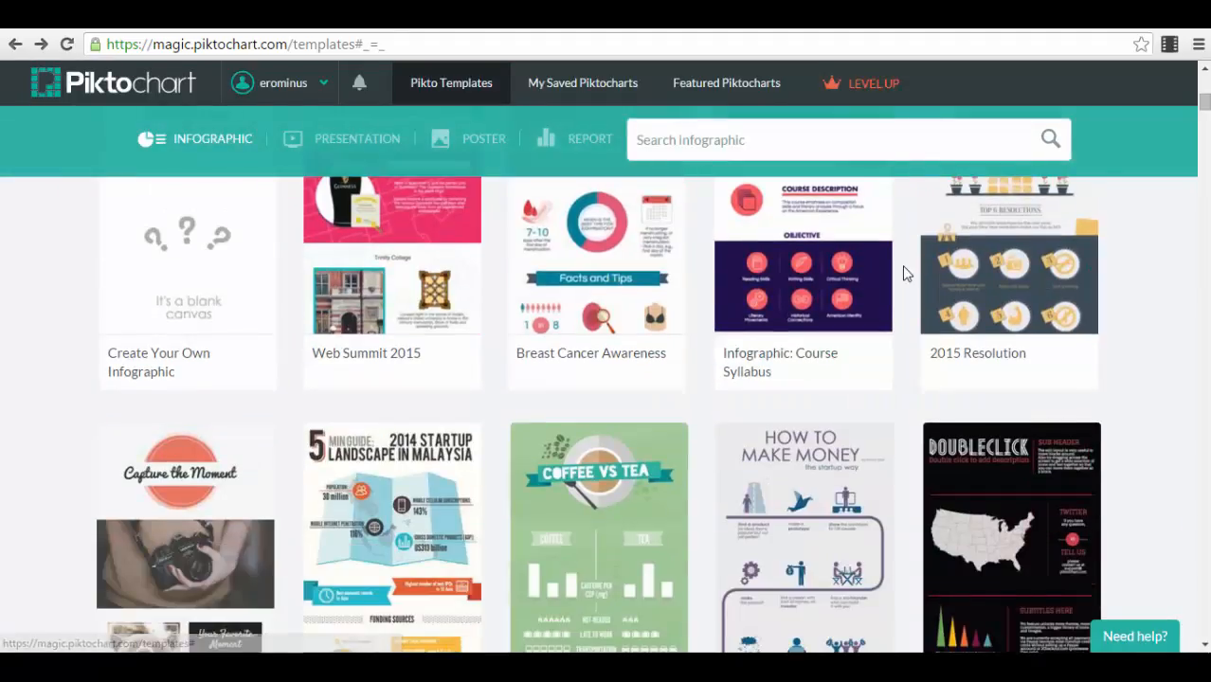
mouse_move(835, 328)
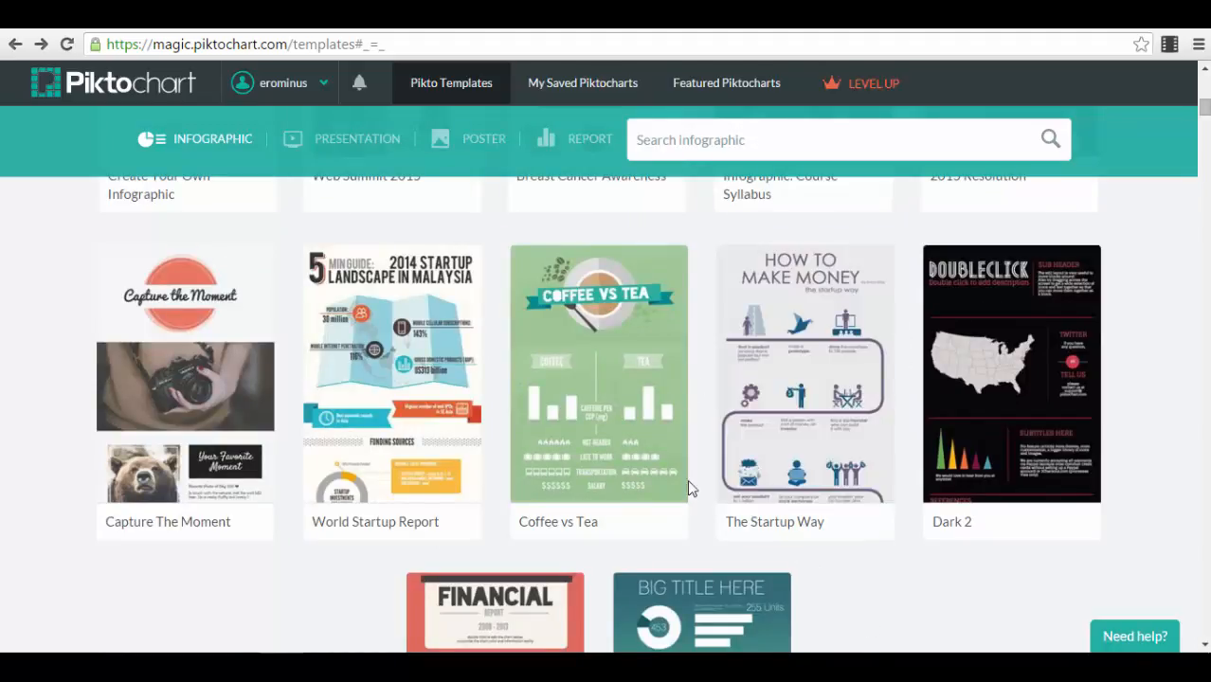
mouse_move(792, 477)
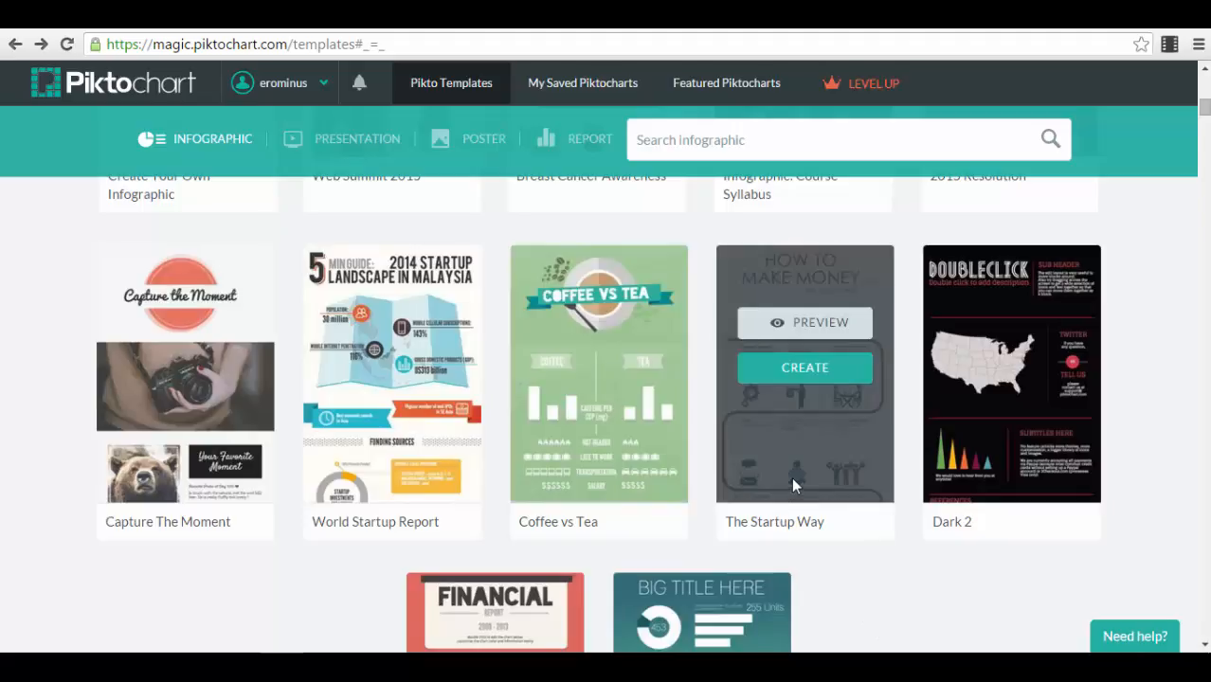
left_click(811, 325)
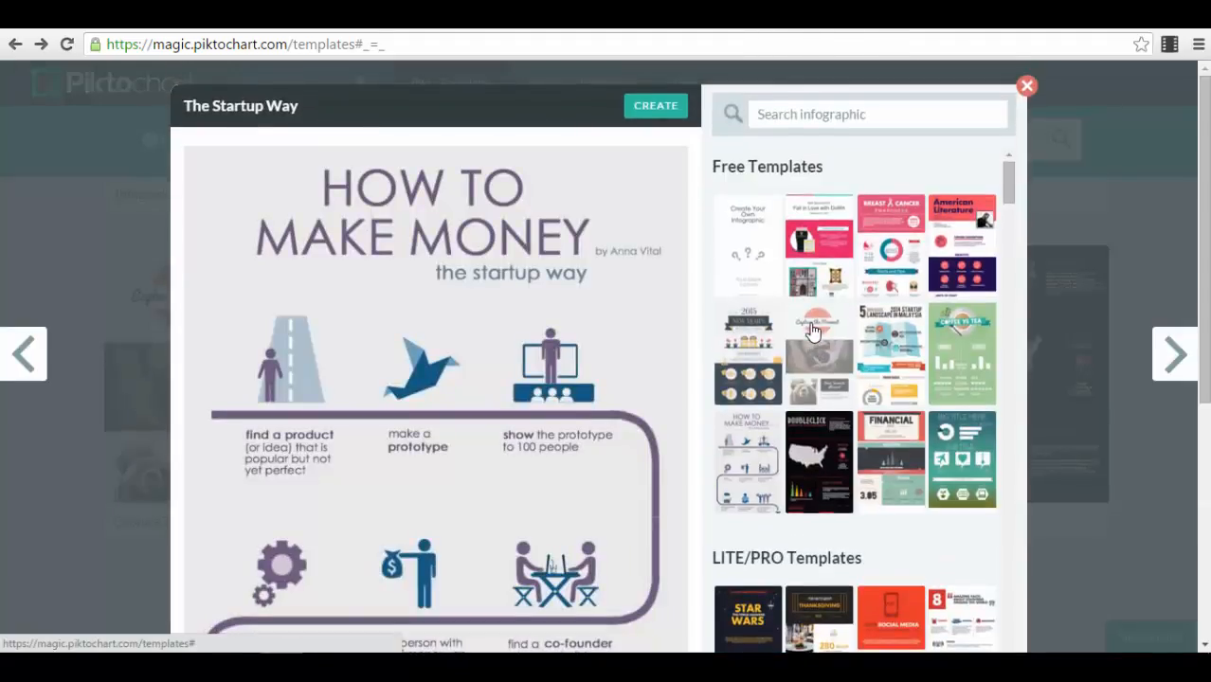
scroll(551, 341, "down", 3)
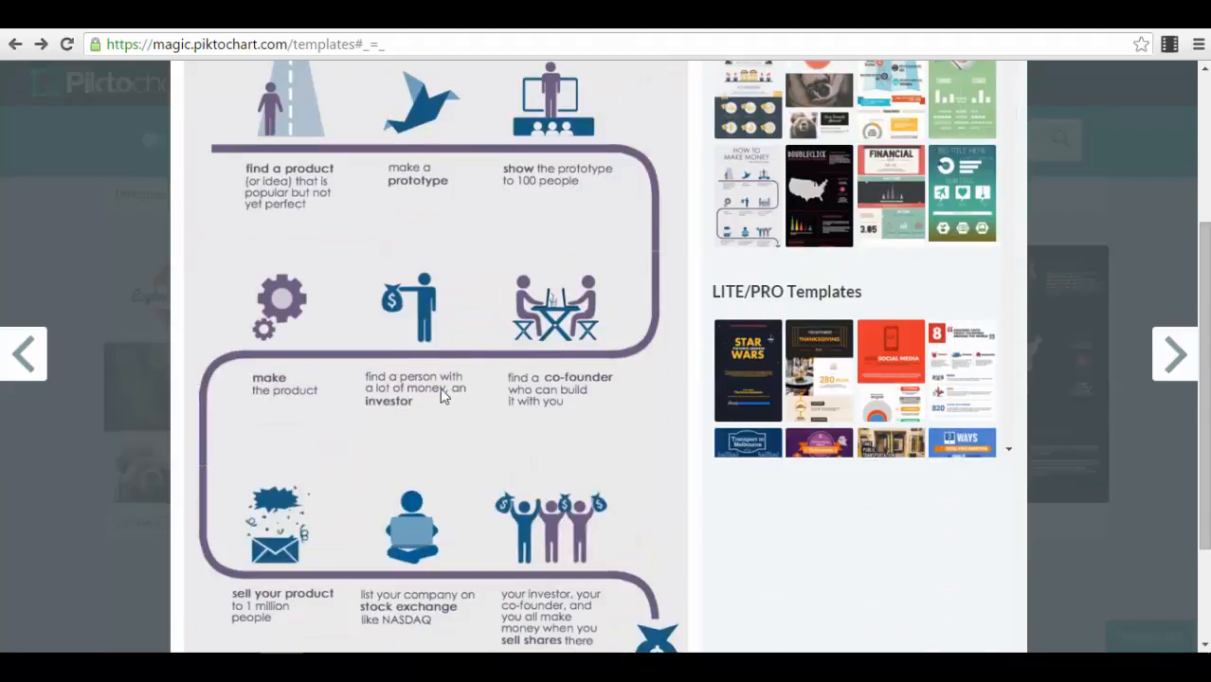
scroll(439, 394, "down", 2)
scroll(548, 408, "up", 5)
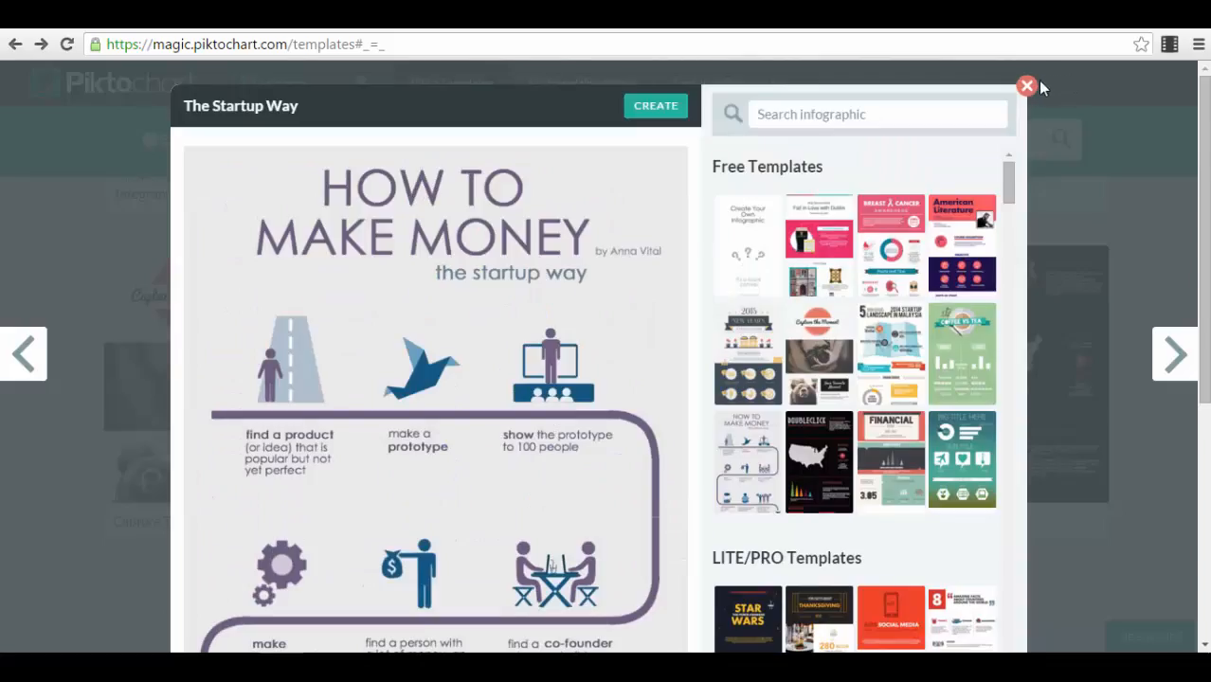
left_click(1027, 86)
Create a new infographic from The Startup Way template and look over its blocks
mouse_move(813, 244)
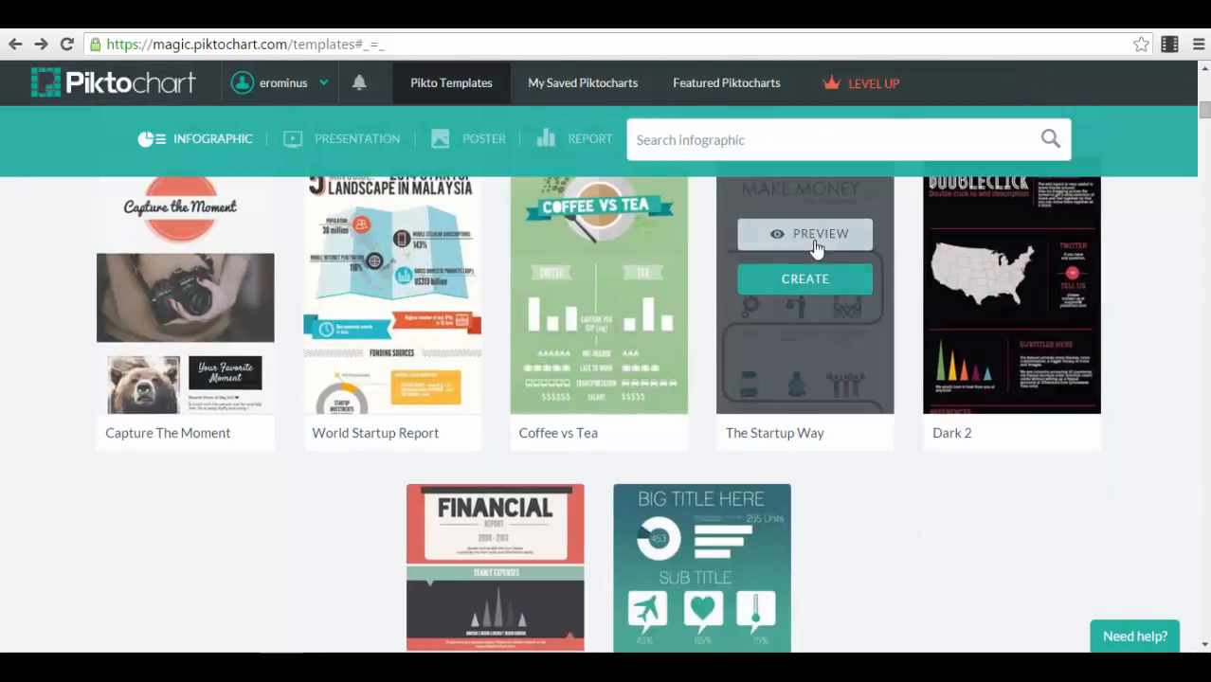
left_click(814, 284)
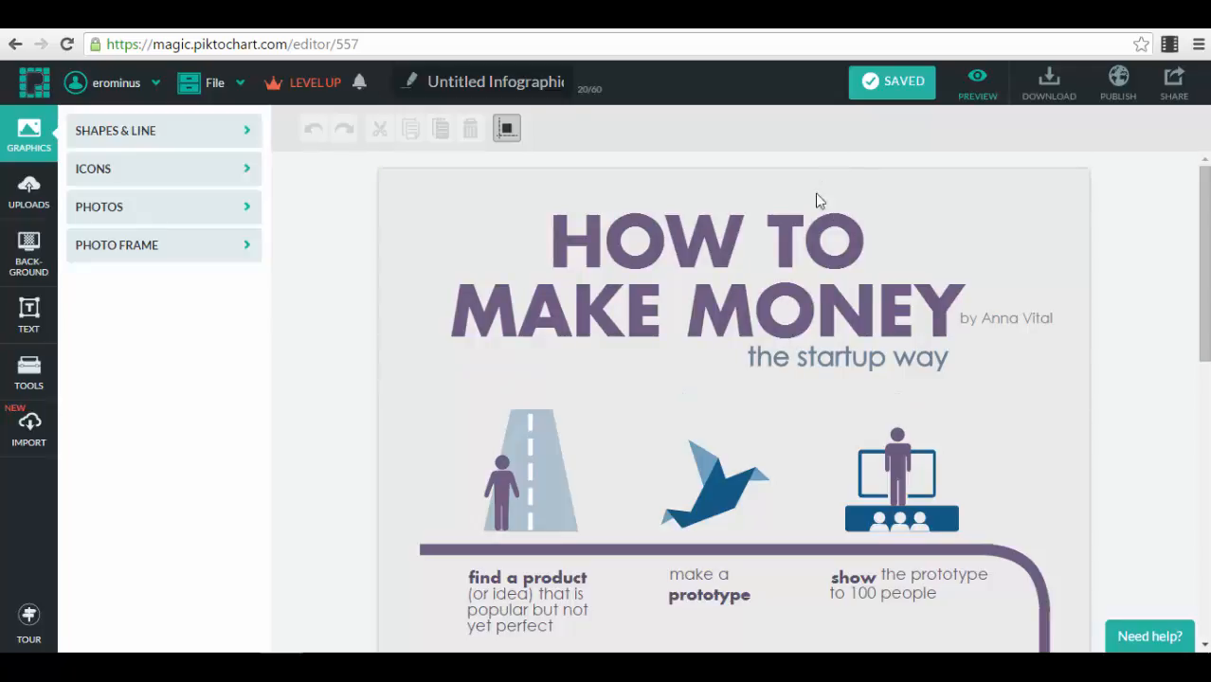
mouse_move(794, 243)
scroll(797, 228, "down", 5)
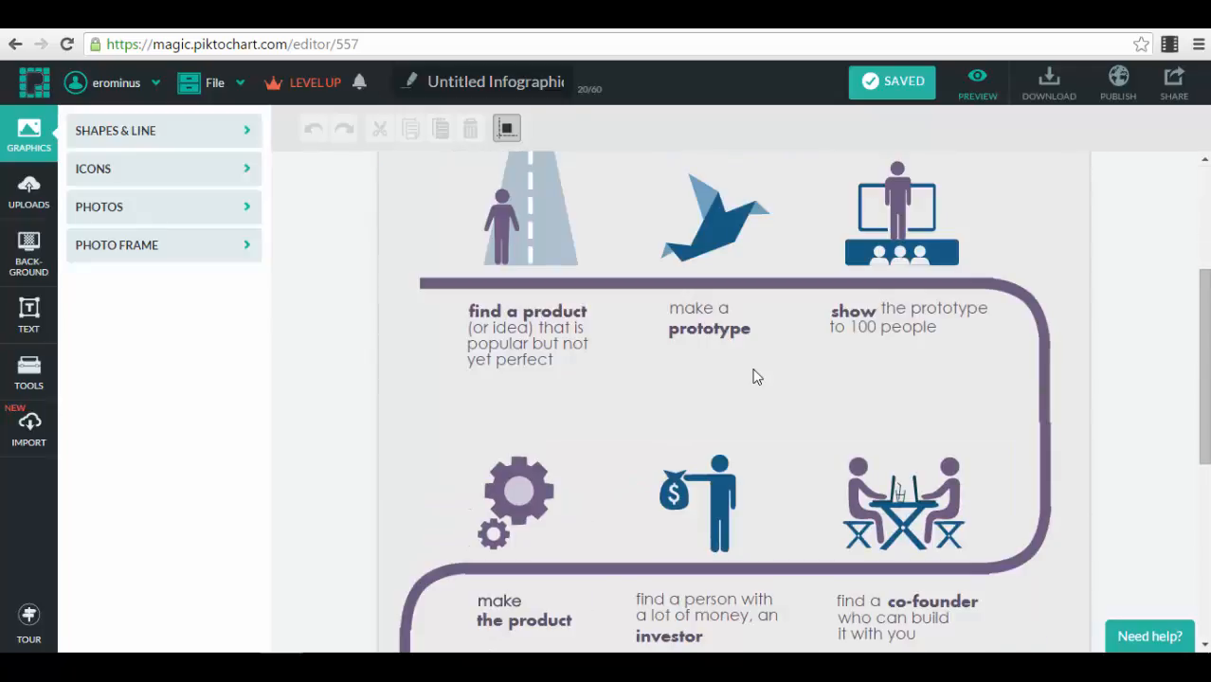
scroll(762, 322, "down", 2)
scroll(763, 327, "up", 6)
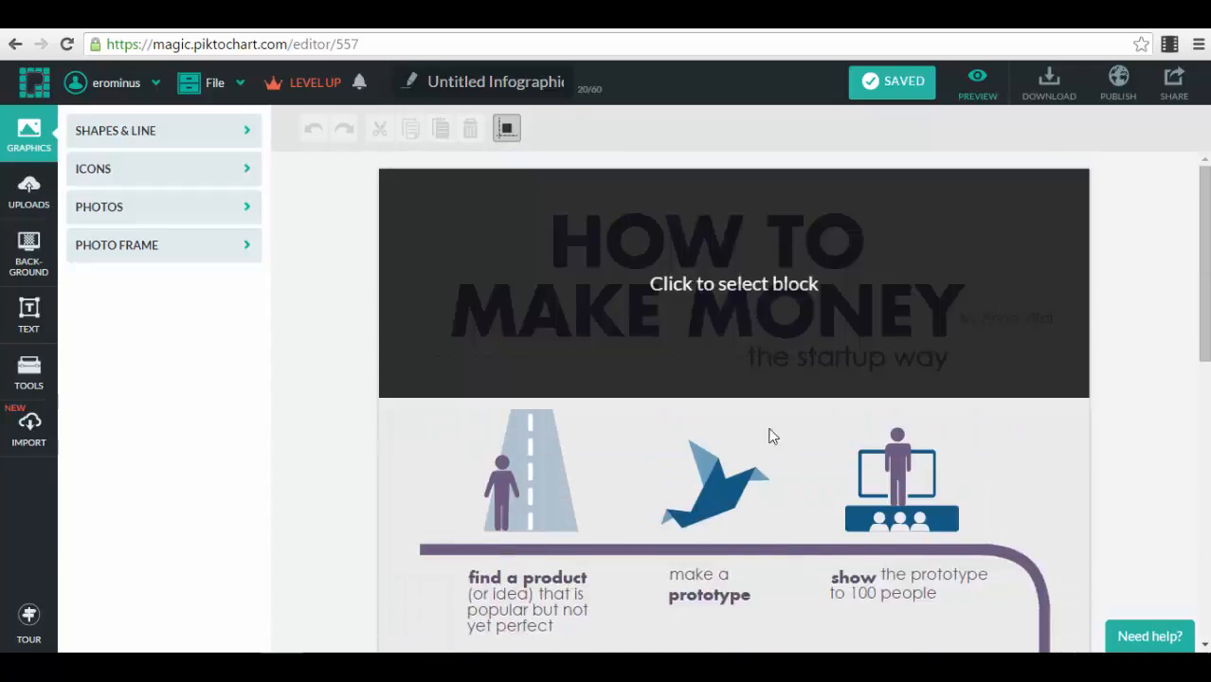
Review the infographic down to its last block and dismiss the cut-off line tip
scroll(765, 454, "down", 8)
mouse_move(760, 466)
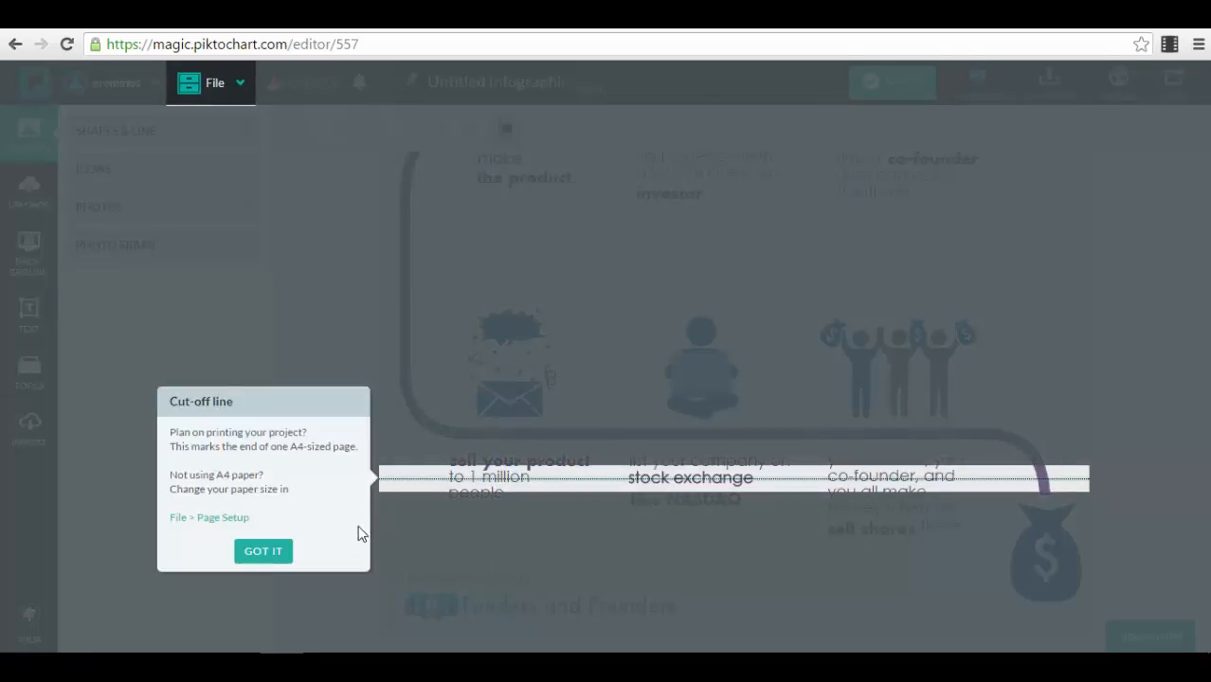
left_click(252, 558)
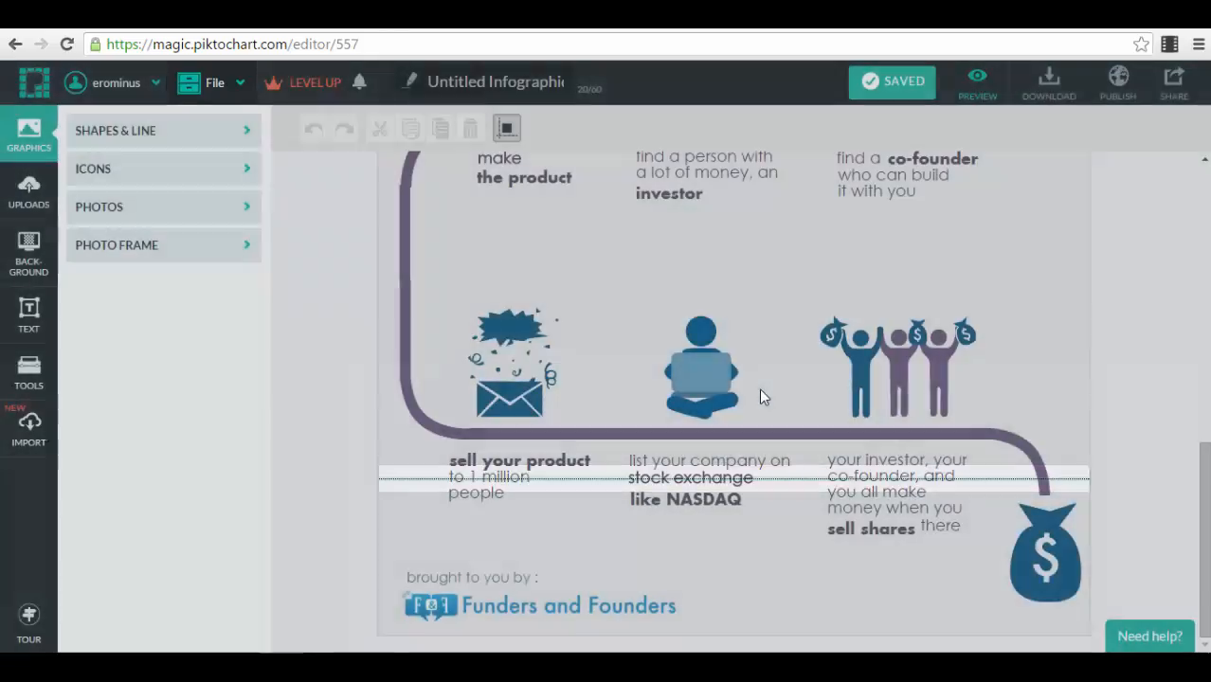
scroll(1147, 379, "up", 8)
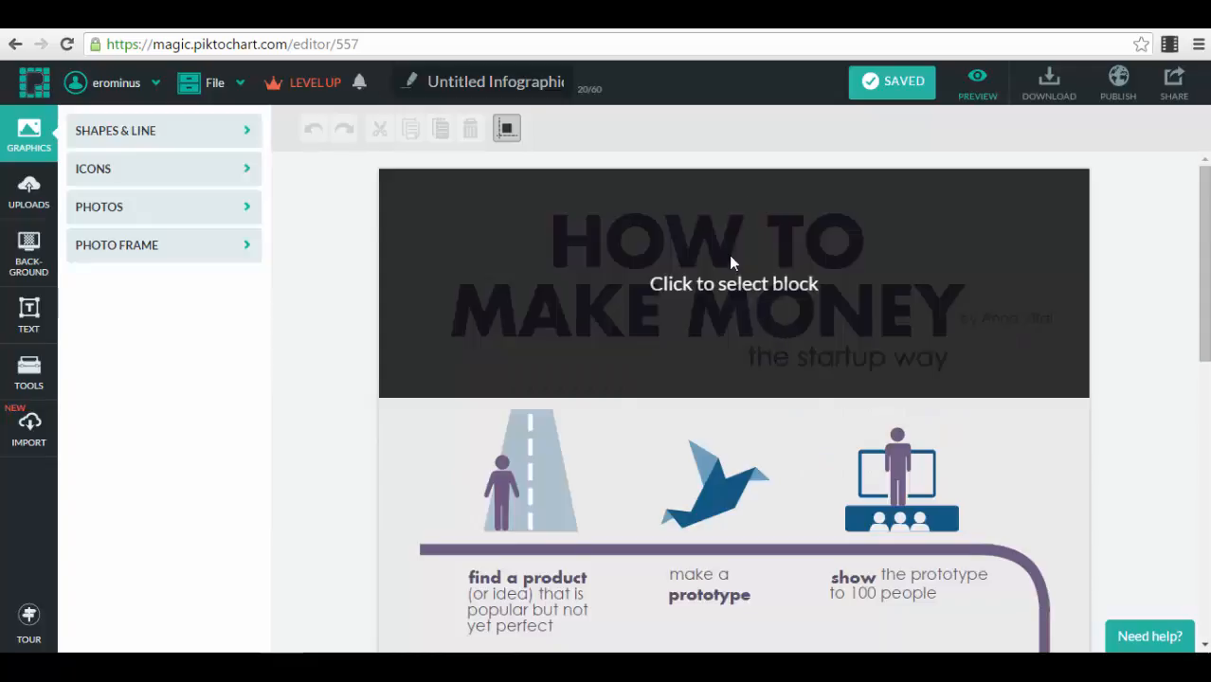
Open the "HOW TO MAKE MONEY" title for text editing, select its text, leave editing and select the "the startup way" subtitle
left_click(730, 259)
left_click(746, 265)
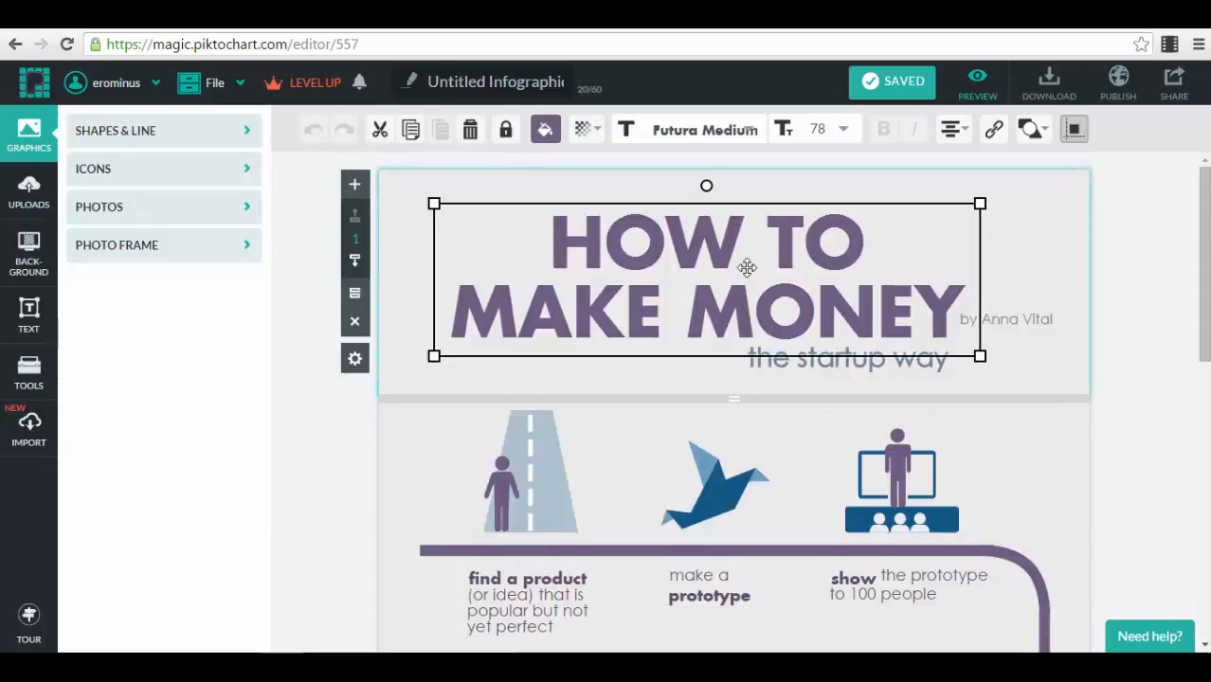
double_click(746, 266)
left_click_drag(541, 245, 971, 347)
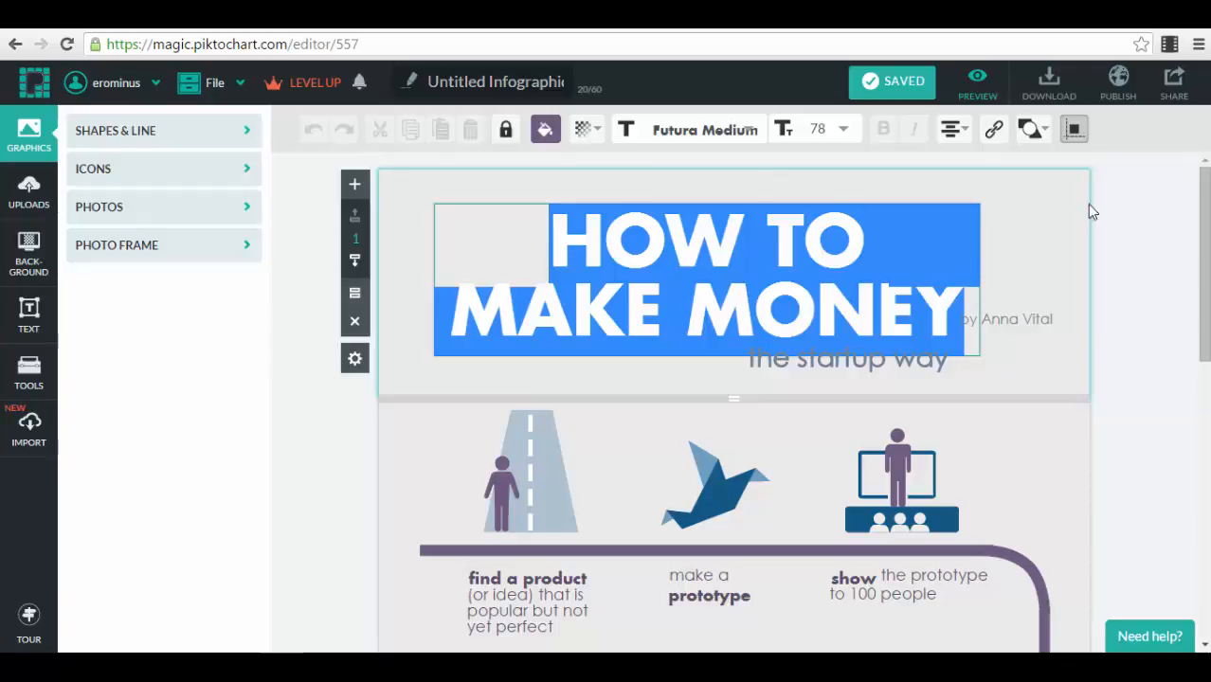
left_click(1041, 269)
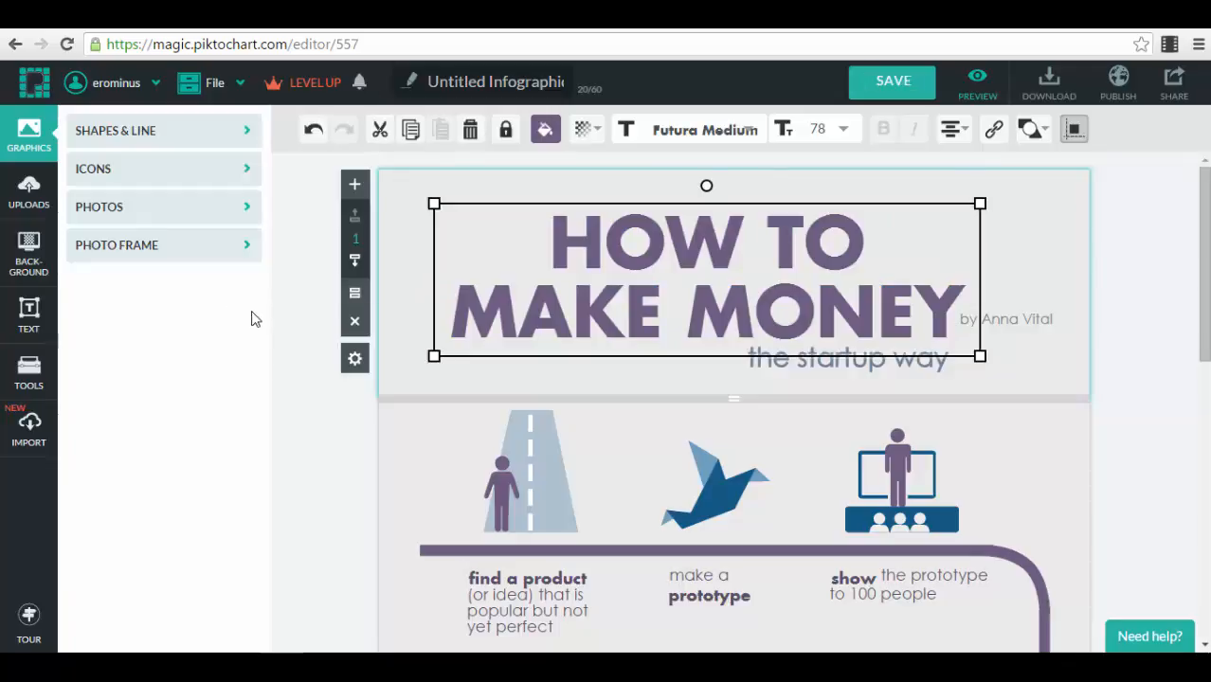
left_click(782, 360)
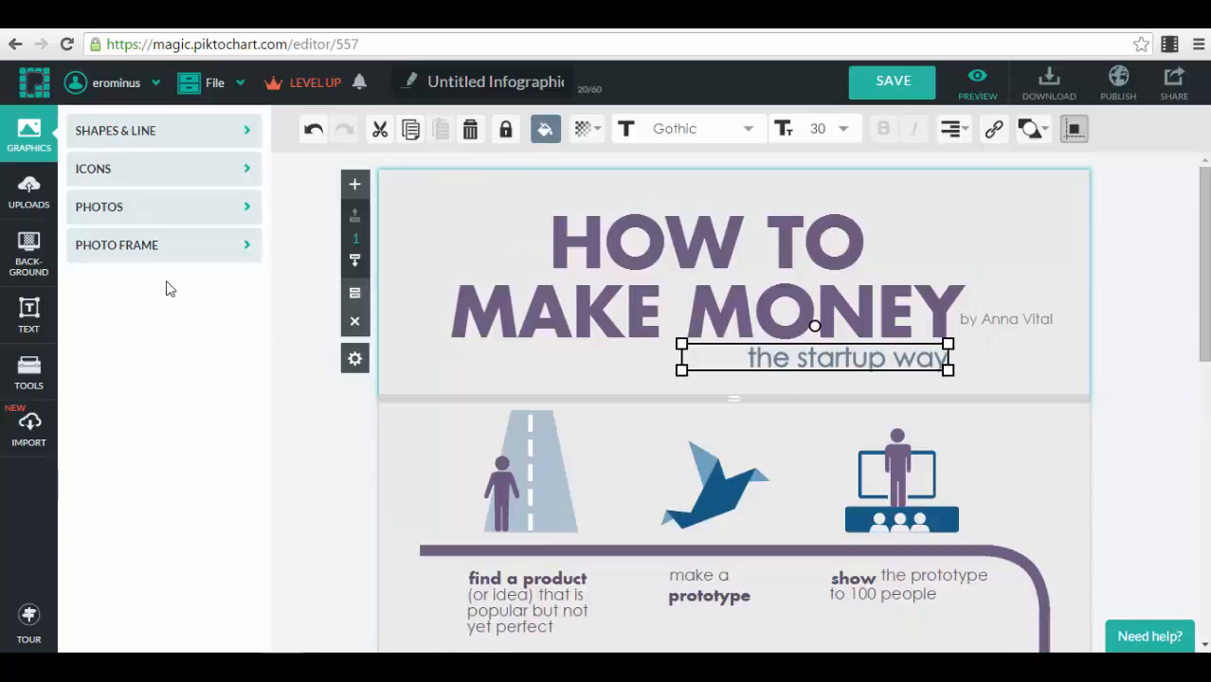
Look through the available icons, basic shapes and lines, and scenery photos in the graphics library
left_click(197, 170)
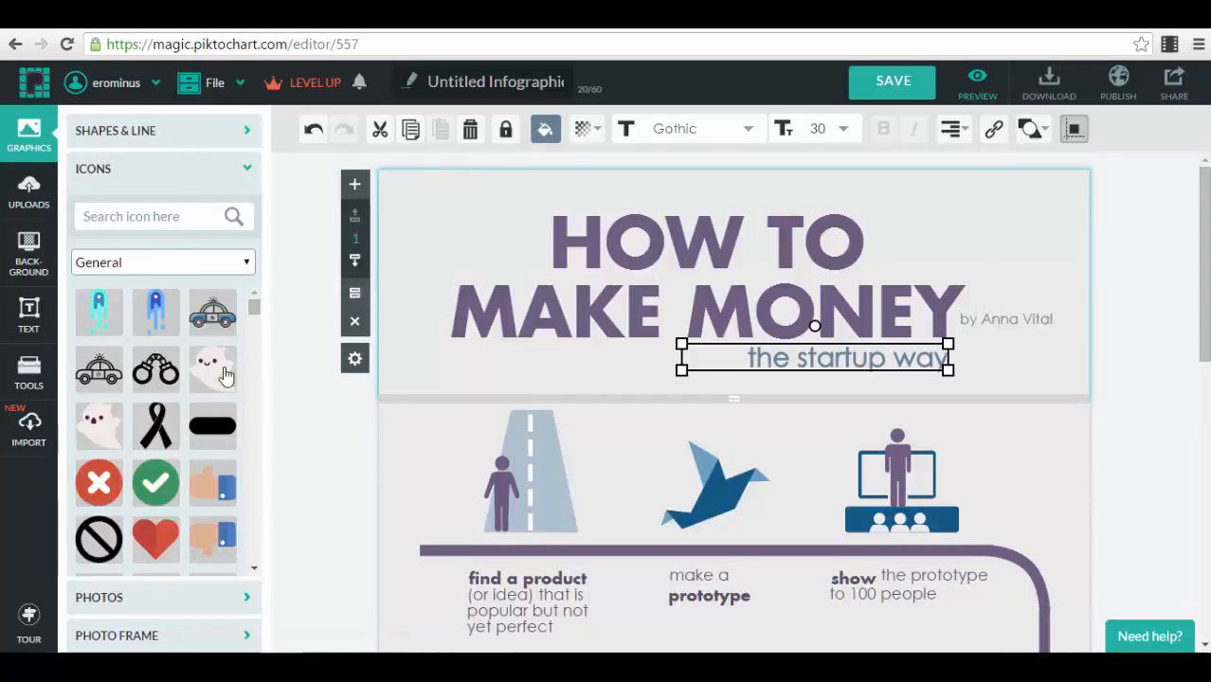
scroll(220, 371, "down", 5)
left_click(218, 176)
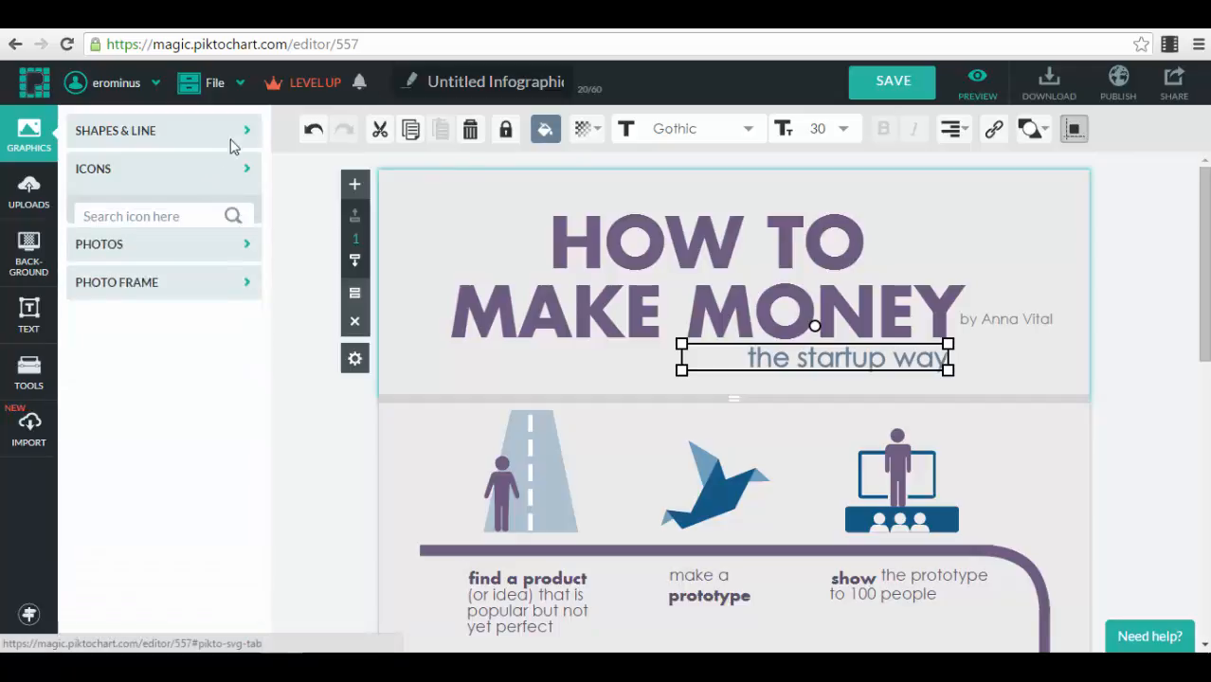
left_click(237, 133)
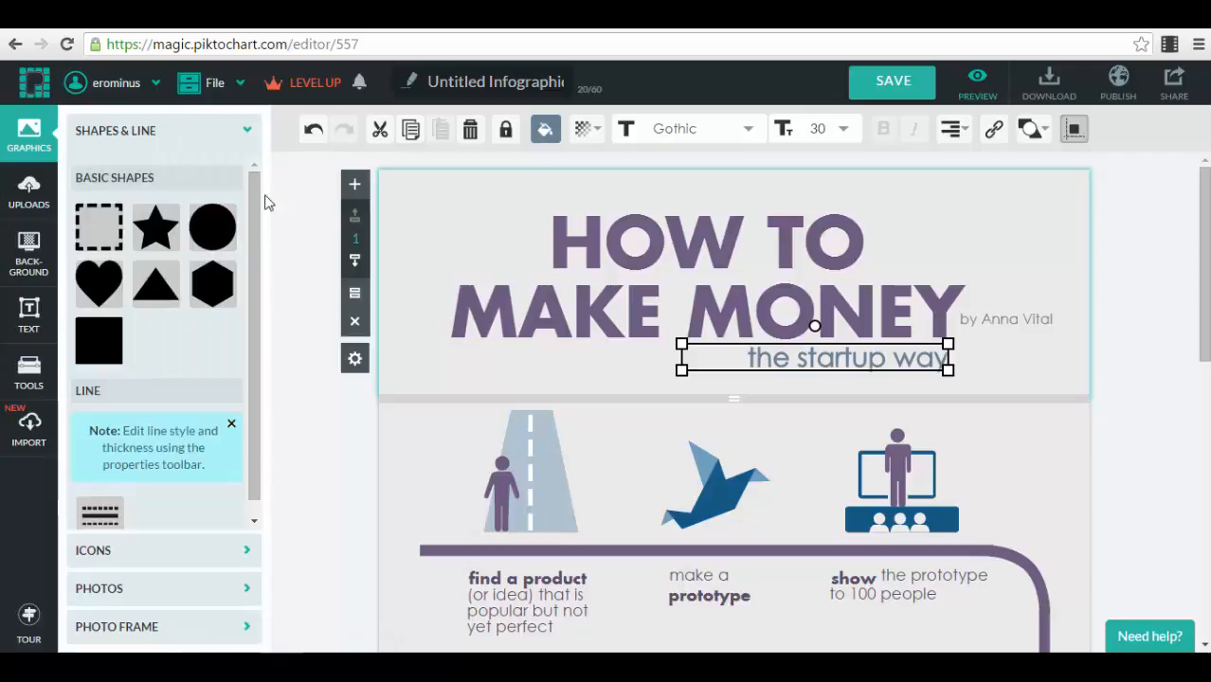
left_click(248, 133)
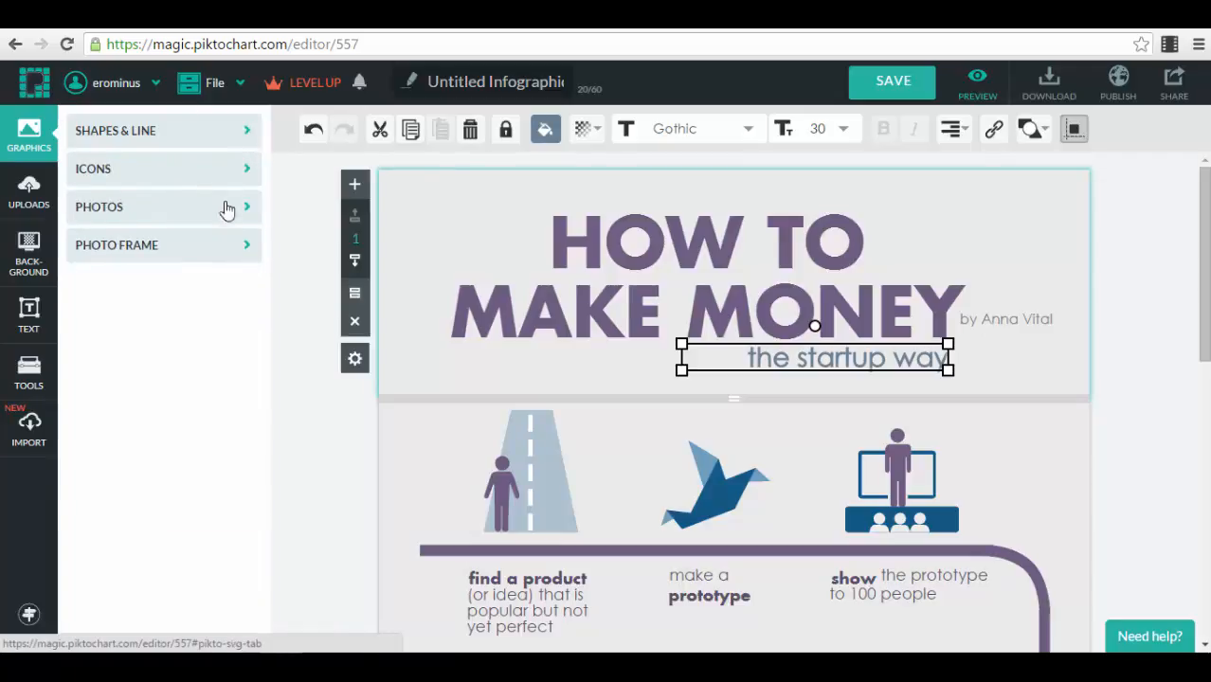
left_click(242, 208)
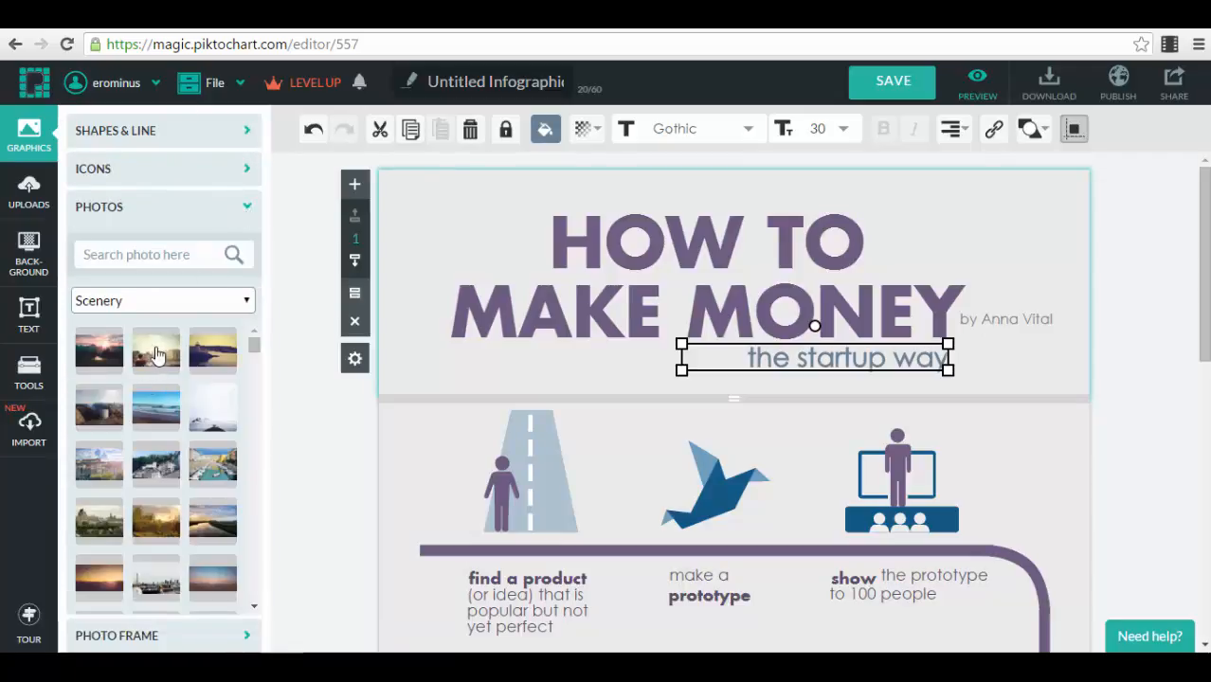
left_click(248, 209)
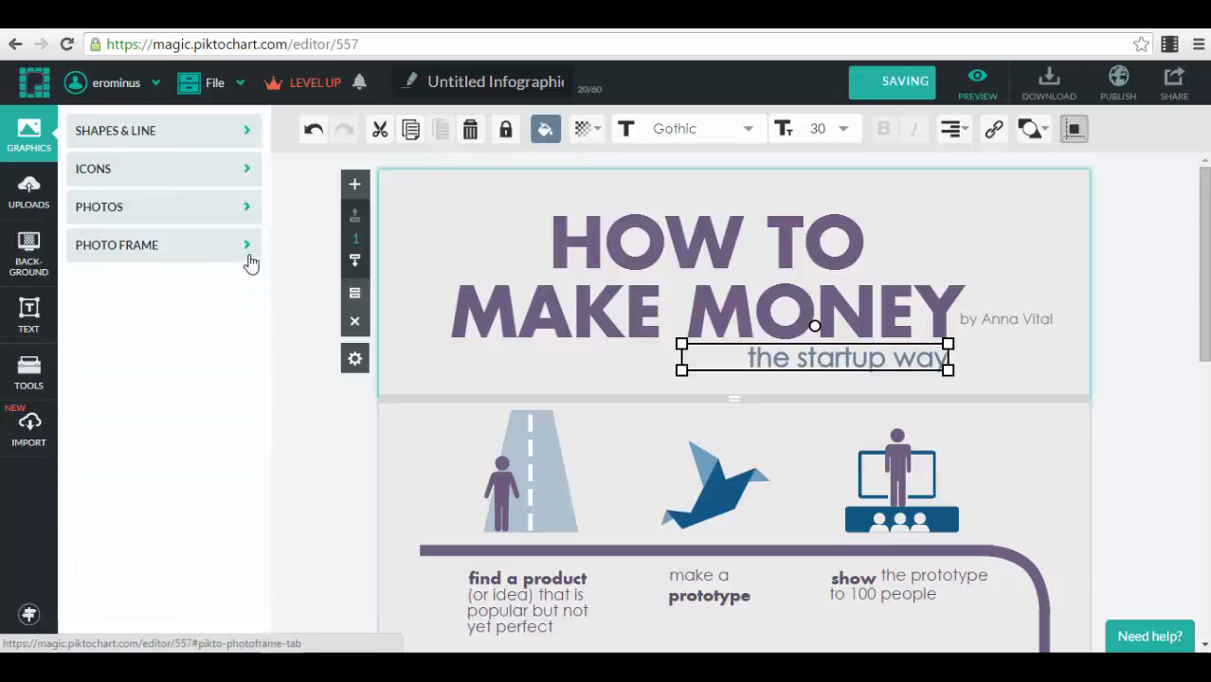
Examine the photo frames in the graphics library, including the number-shaped and circular ones
left_click(250, 256)
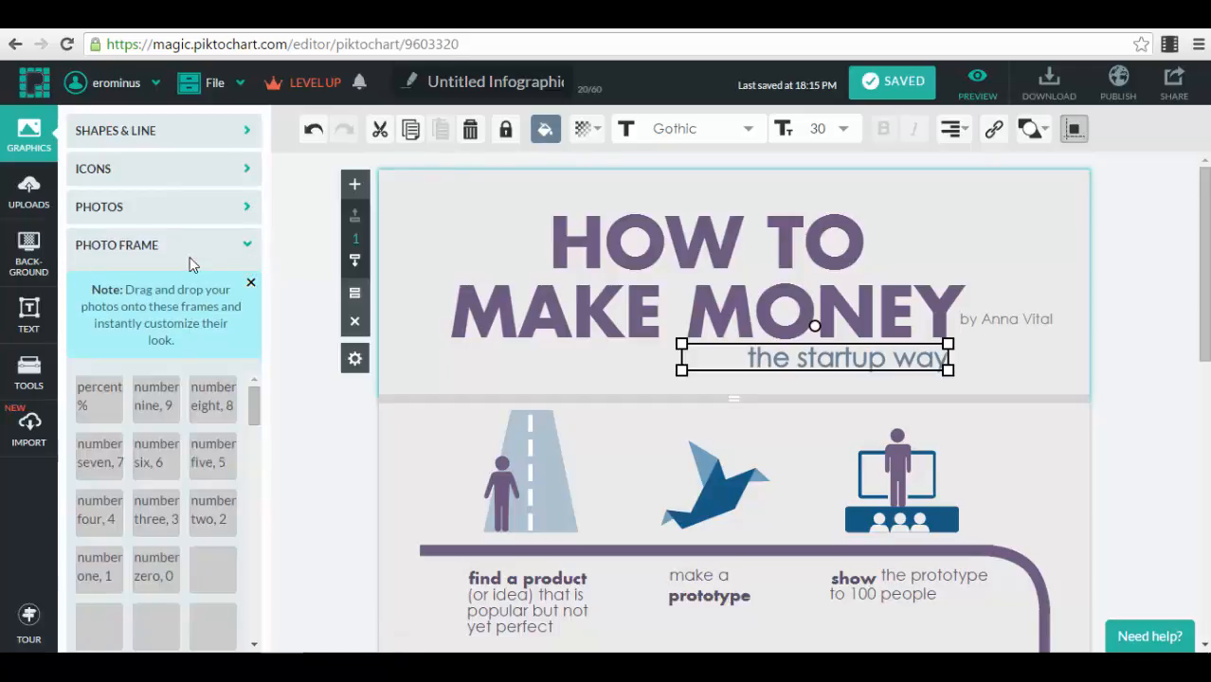
scroll(171, 364, "down", 5)
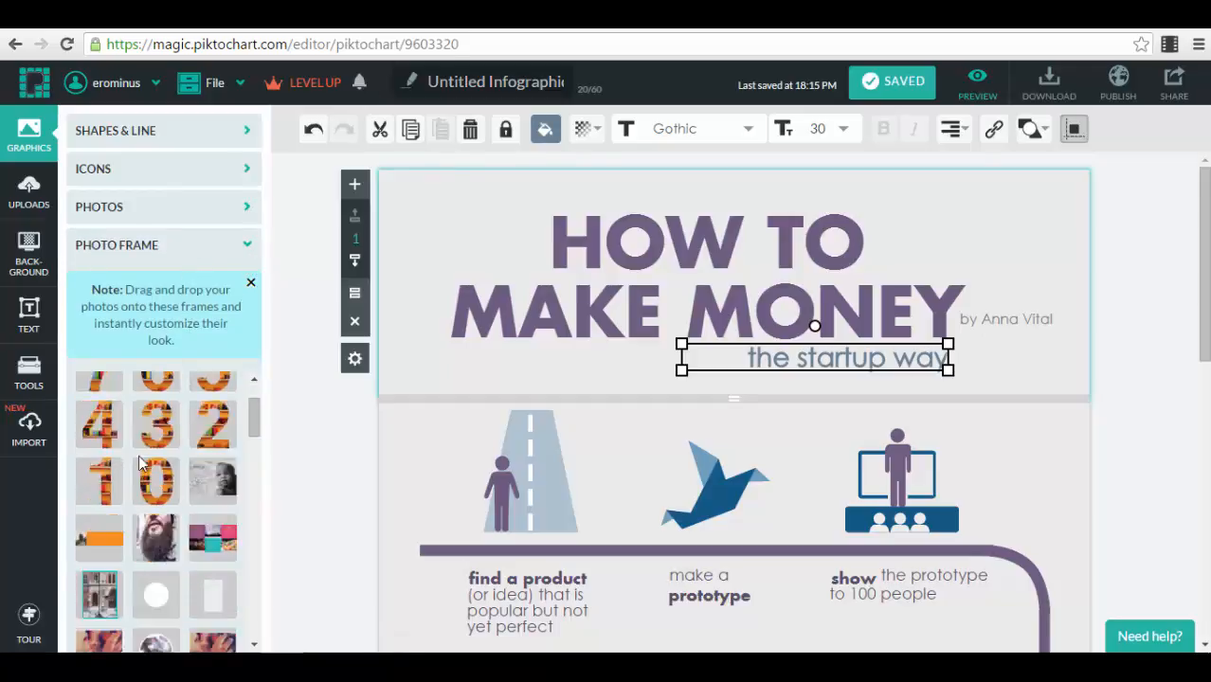
scroll(166, 451, "up", 5)
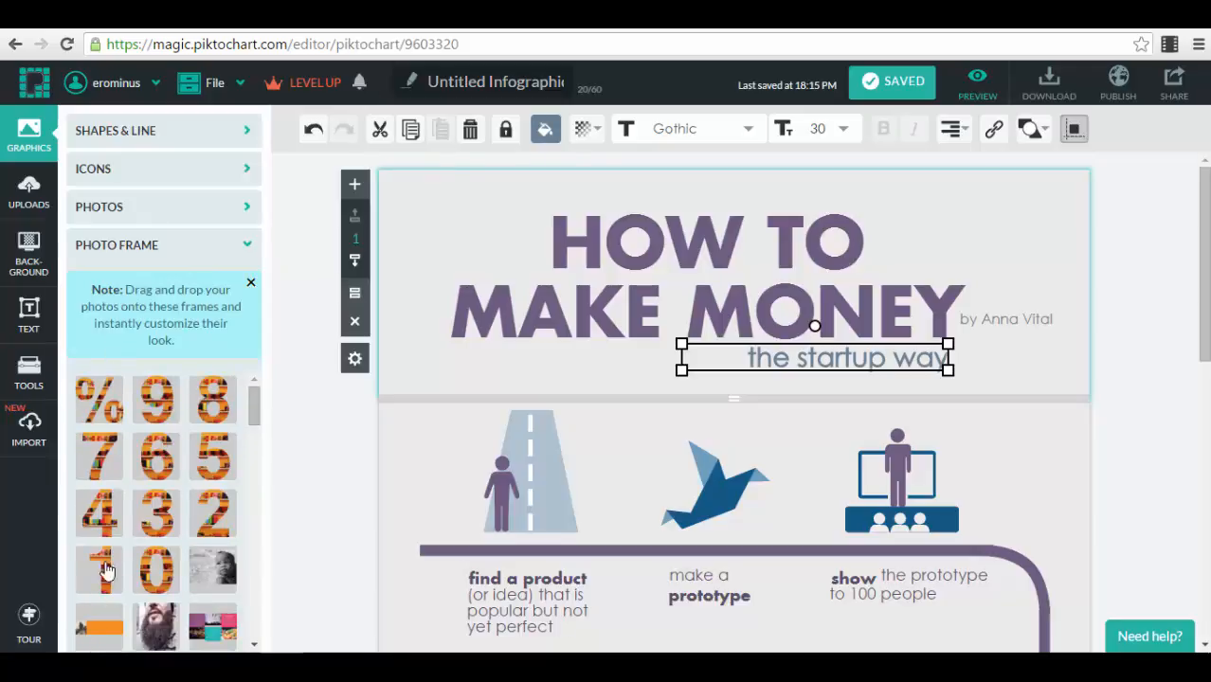
scroll(180, 455, "down", 10)
scroll(161, 527, "down", 3)
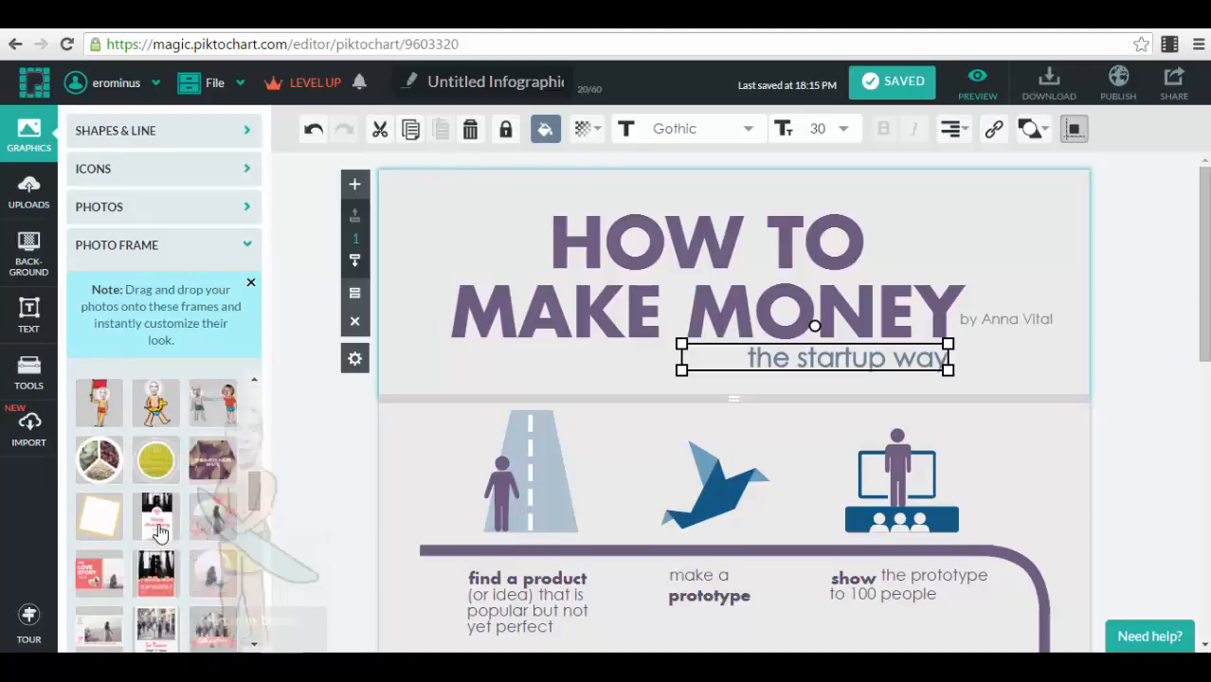
mouse_move(158, 463)
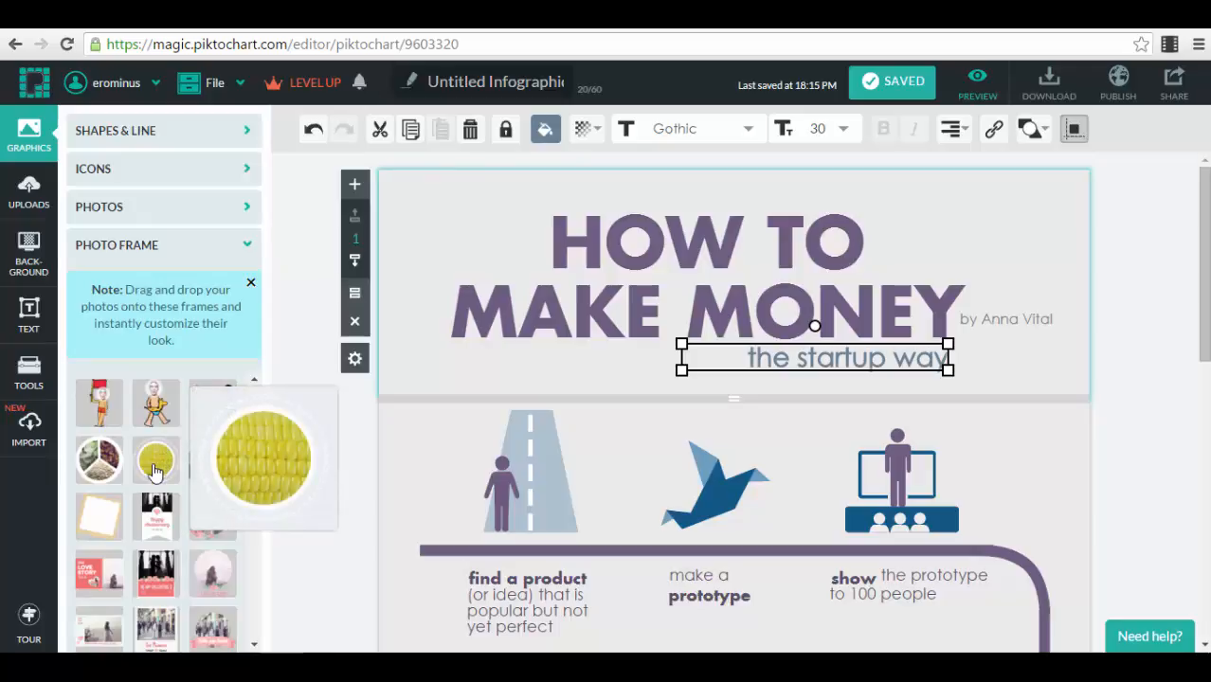
Apply the dark blue starry-sky background image to the title block
left_click(30, 243)
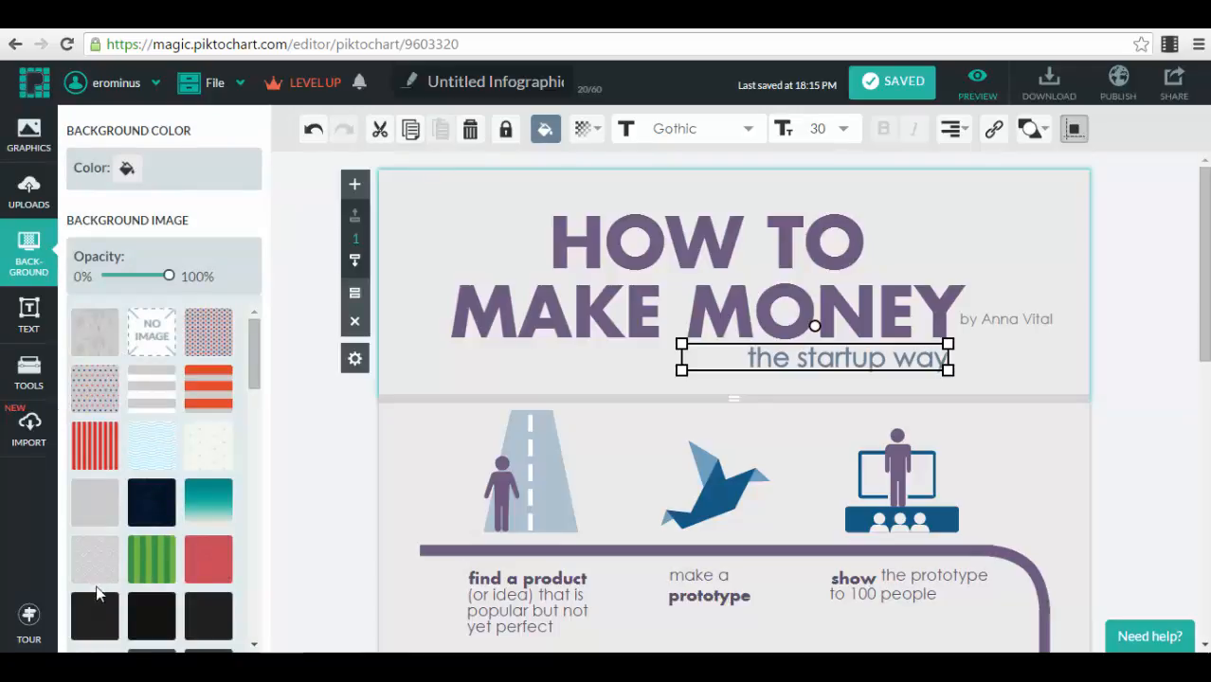
left_click(150, 498)
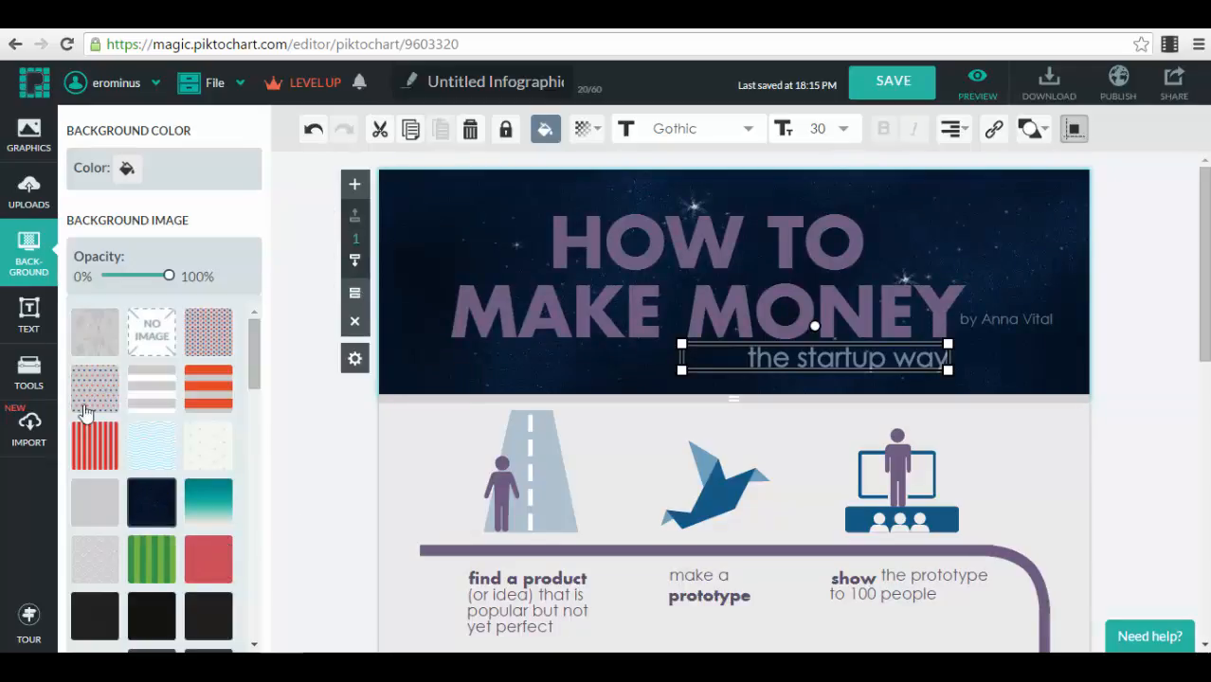
Dismiss the text frame note and insert the red and purple "PREPARED" ribbon text frame into the title block
left_click(31, 325)
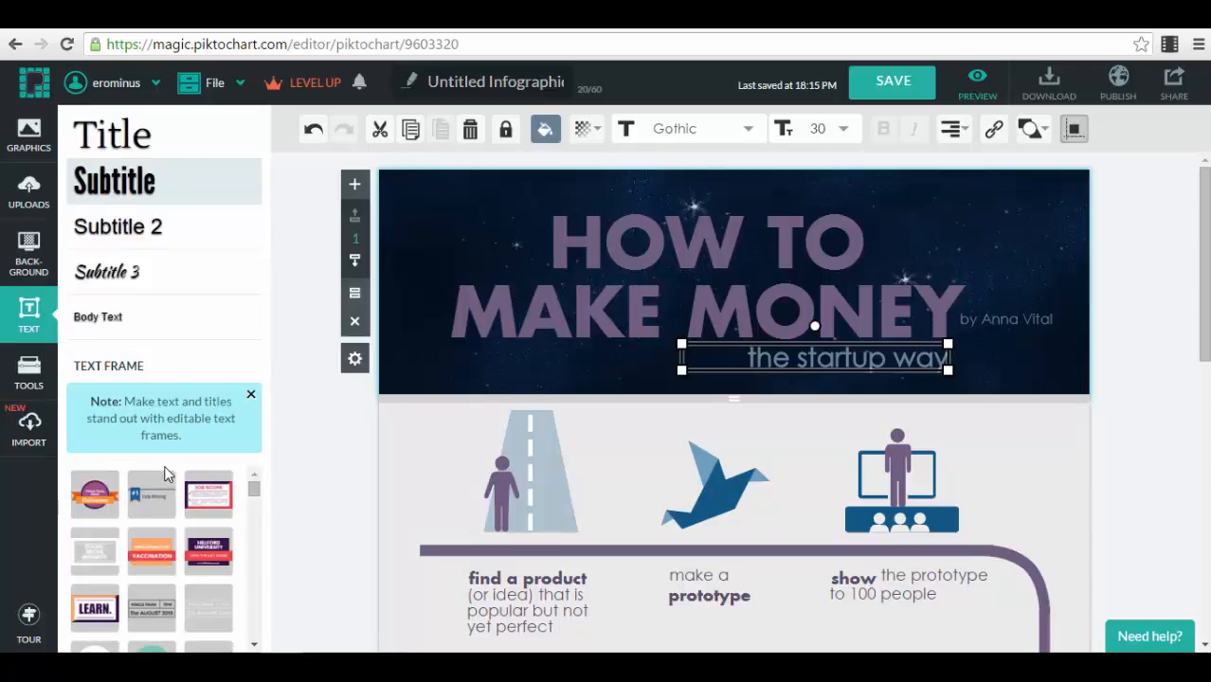
scroll(165, 474, "down", 1)
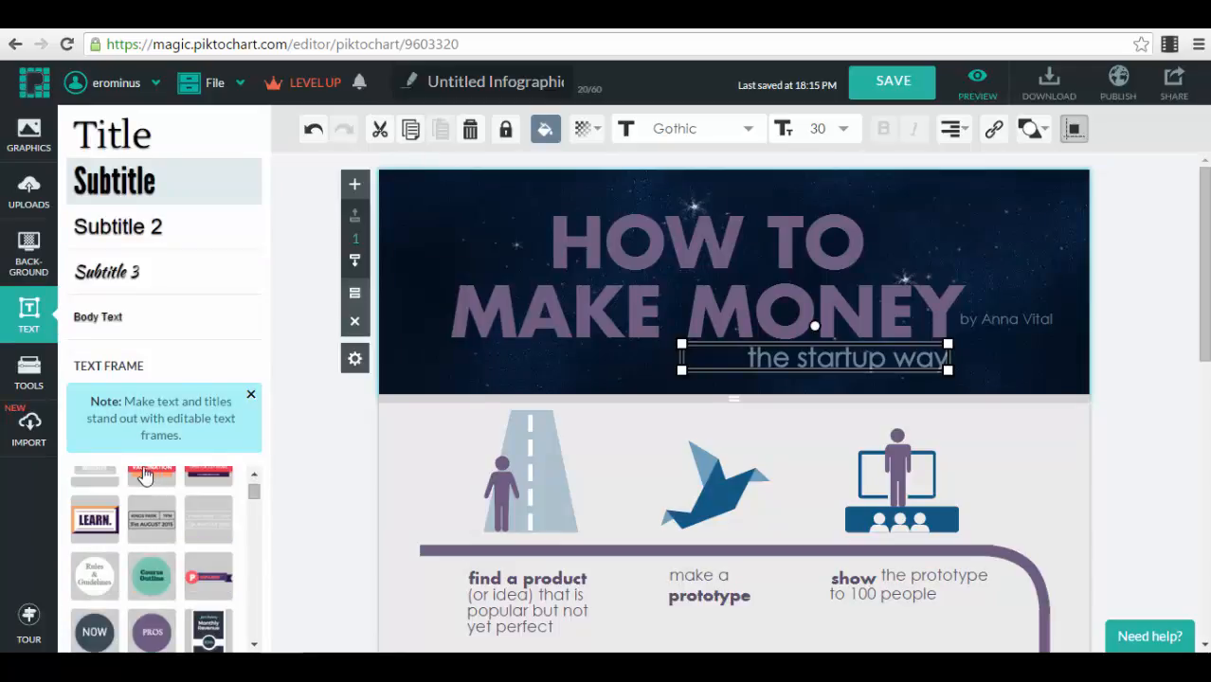
left_click(251, 394)
scroll(216, 460, "down", 1)
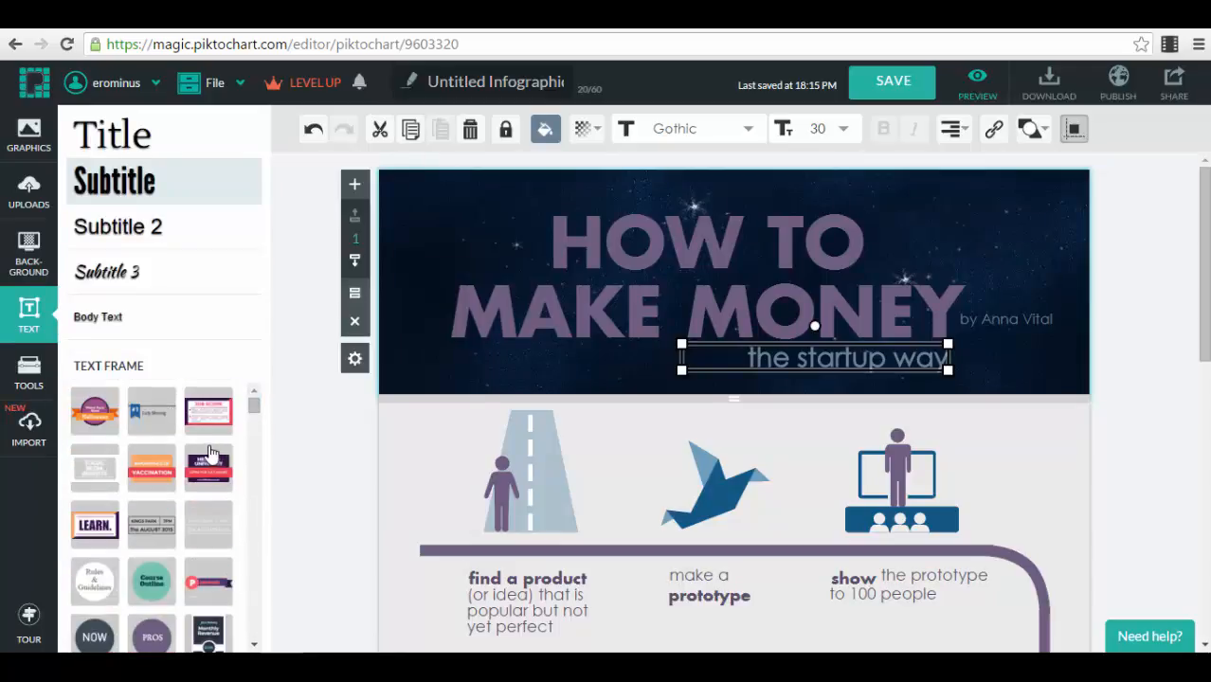
left_click(211, 409)
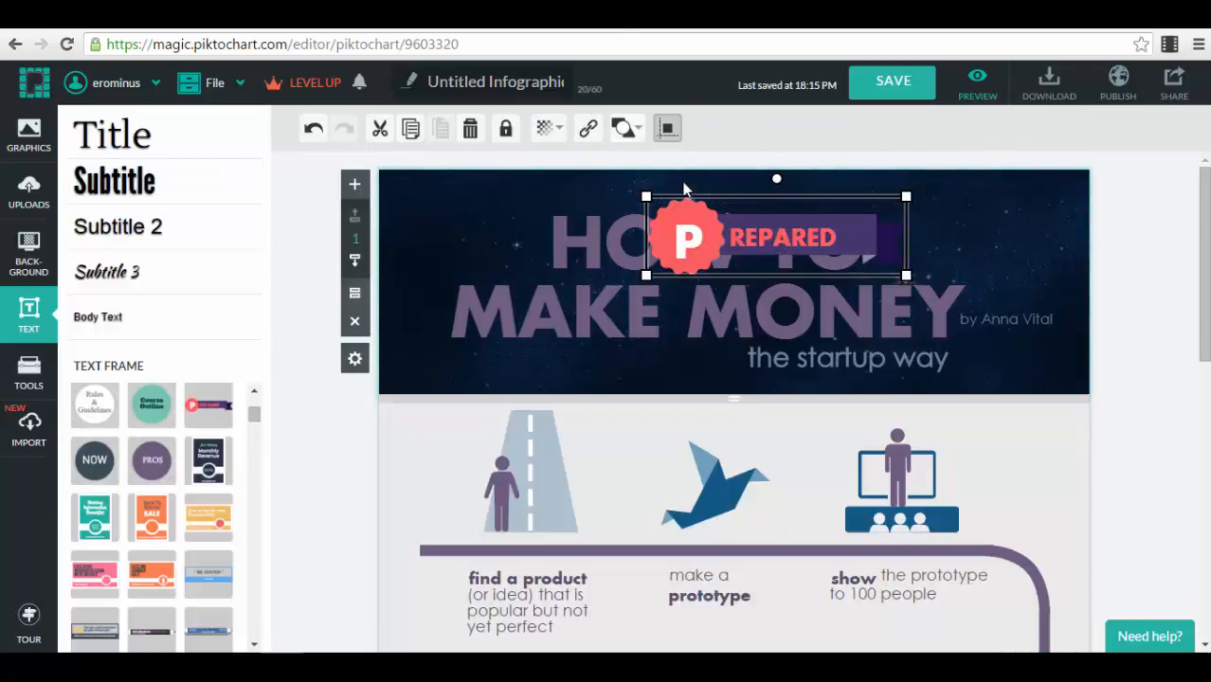
Delete the "PREPARED" ribbon from the title block, and look over more text frames and the charts, maps and videos tools
key("Delete")
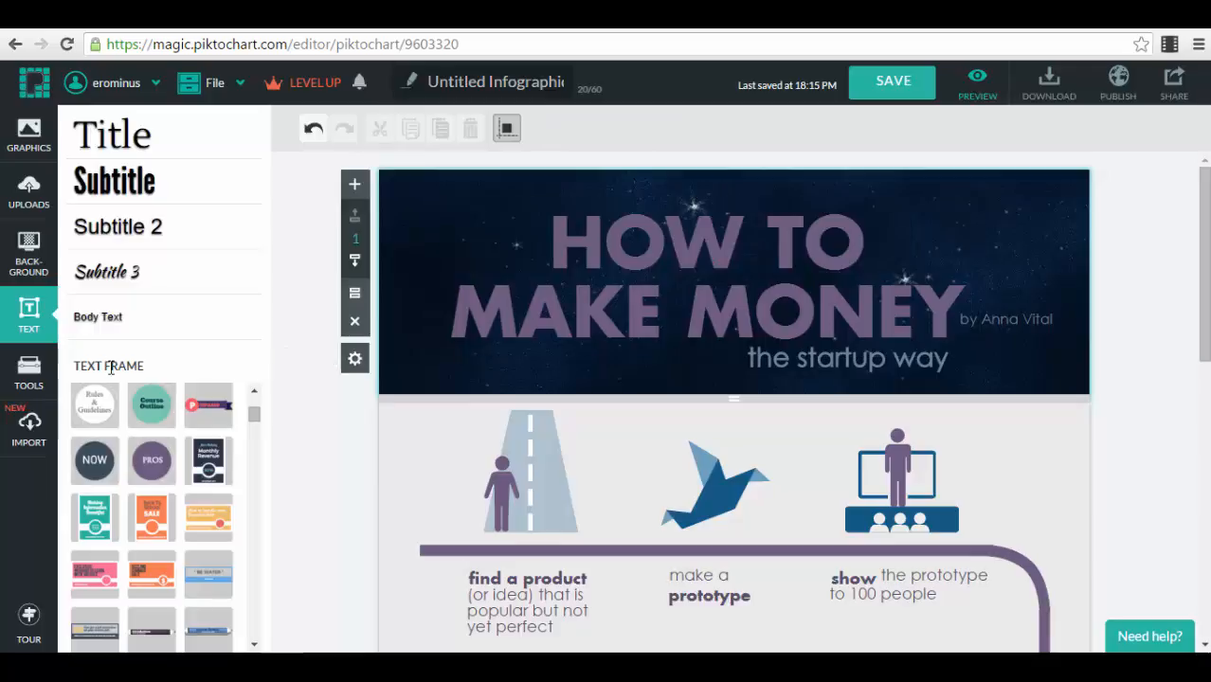
scroll(189, 414, "down", 3)
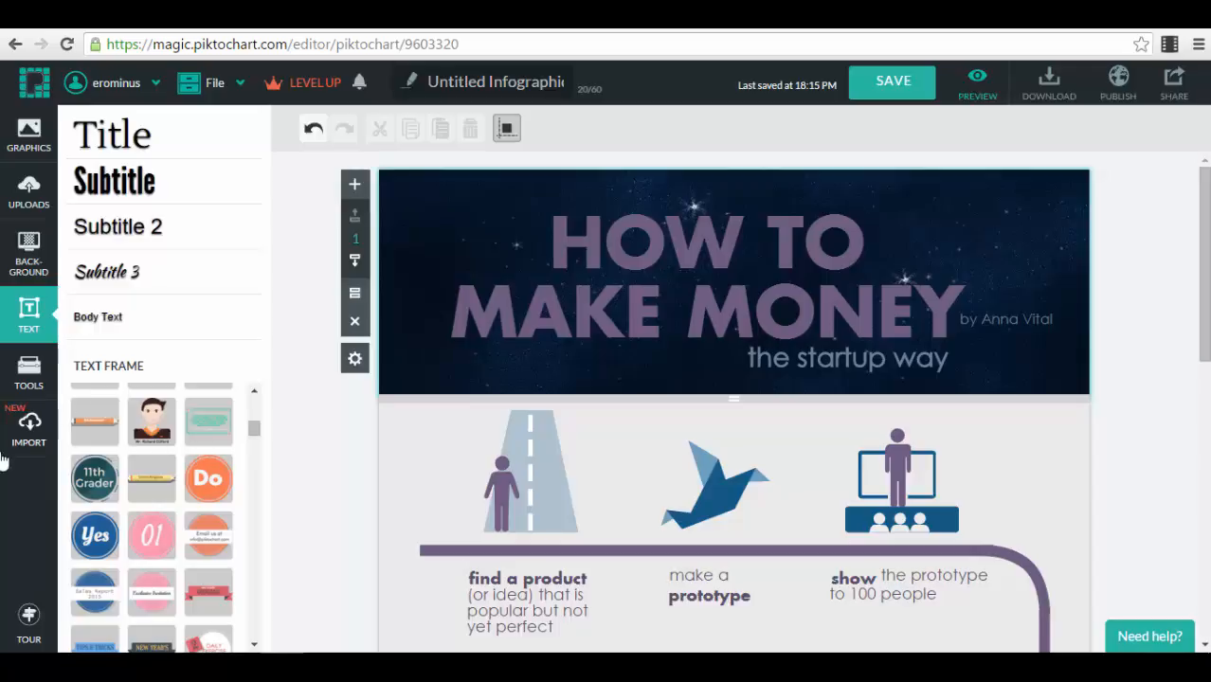
left_click(41, 376)
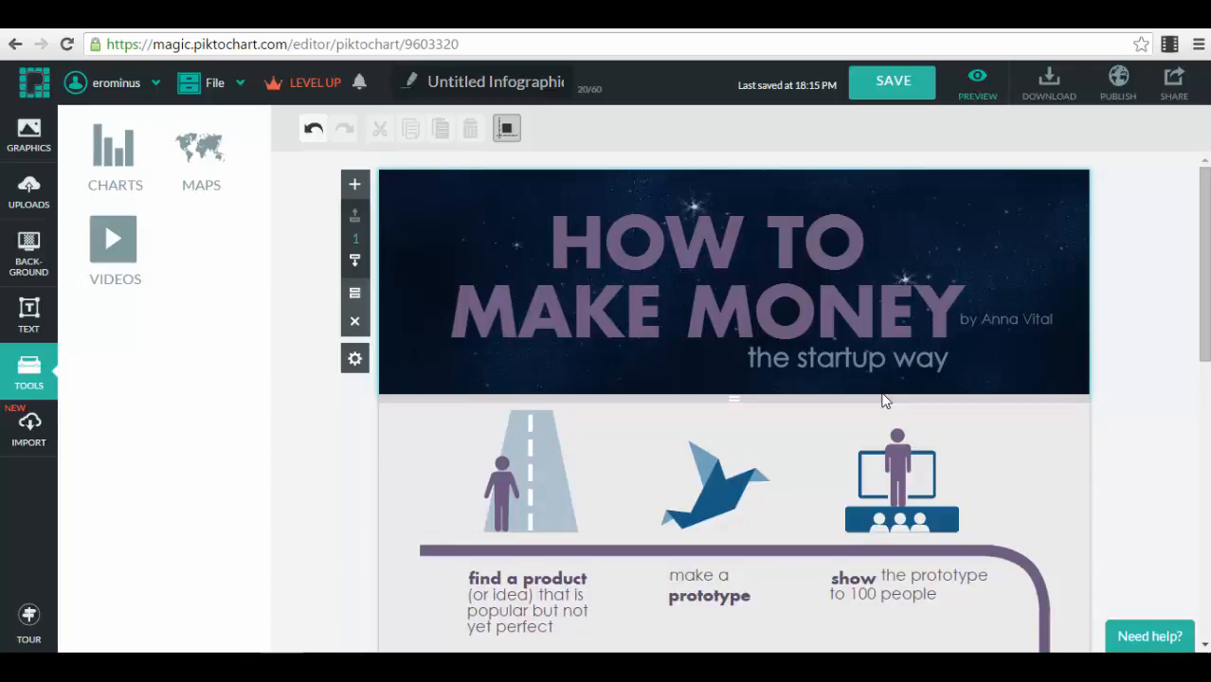
Save the infographic and preview the whole design from the title block down to the end
scroll(979, 386, "down", 8)
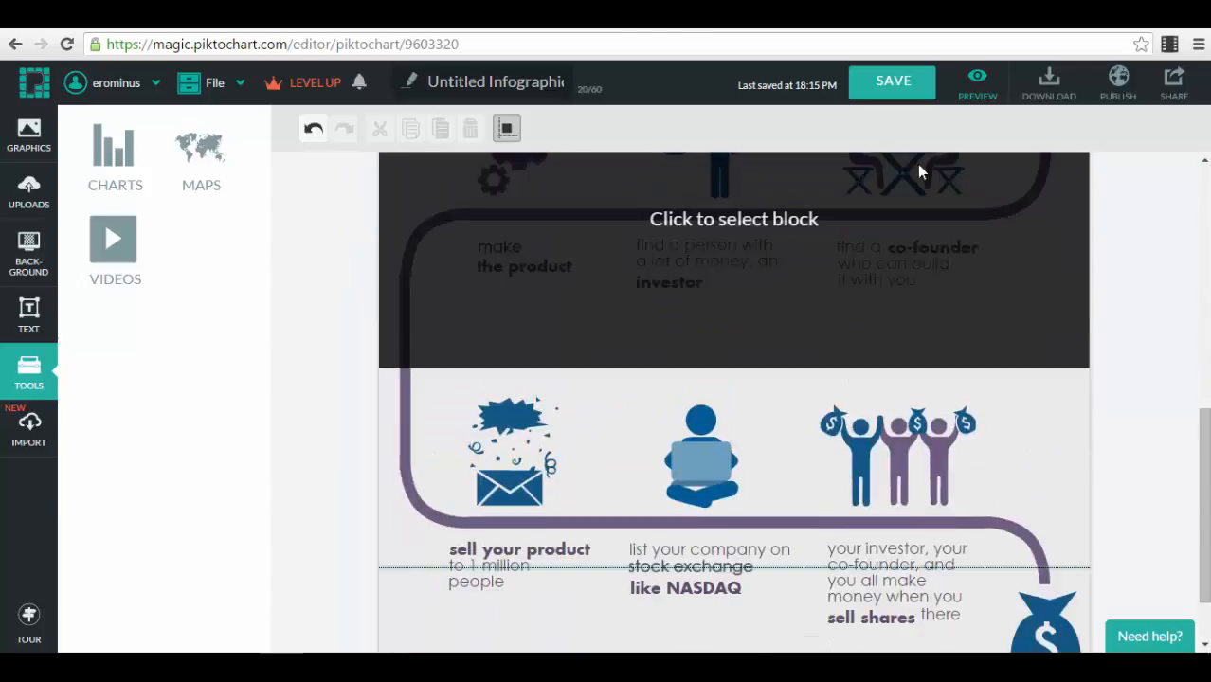
left_click(921, 83)
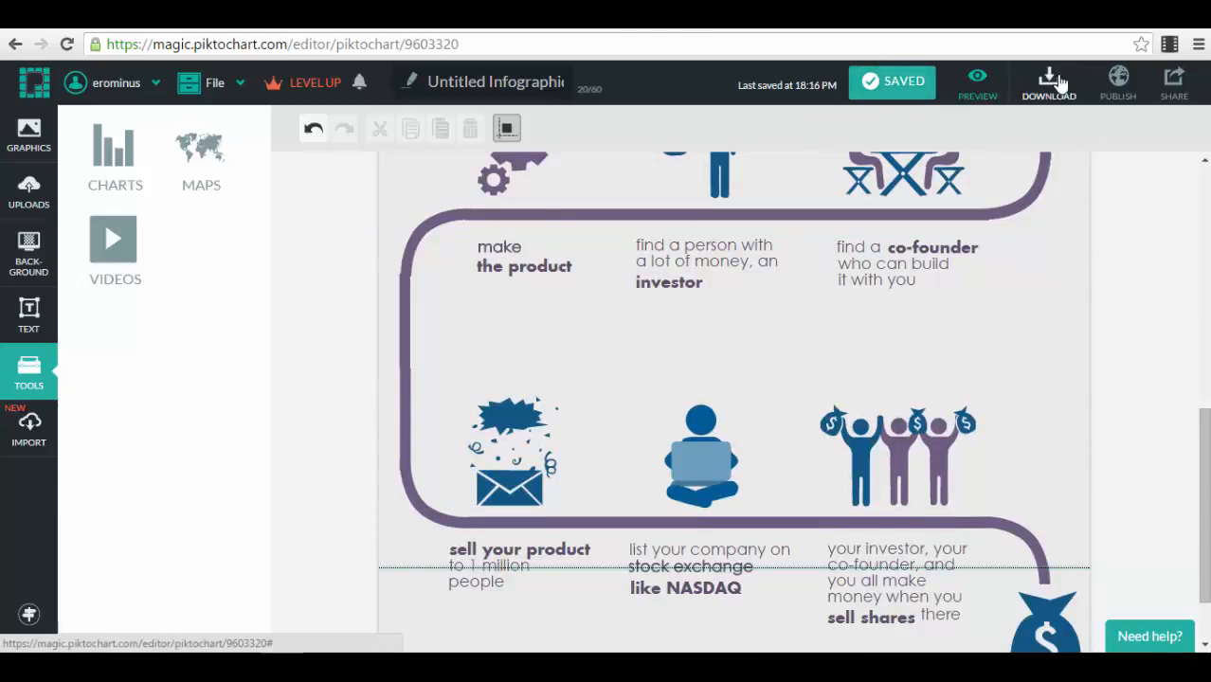
left_click(978, 90)
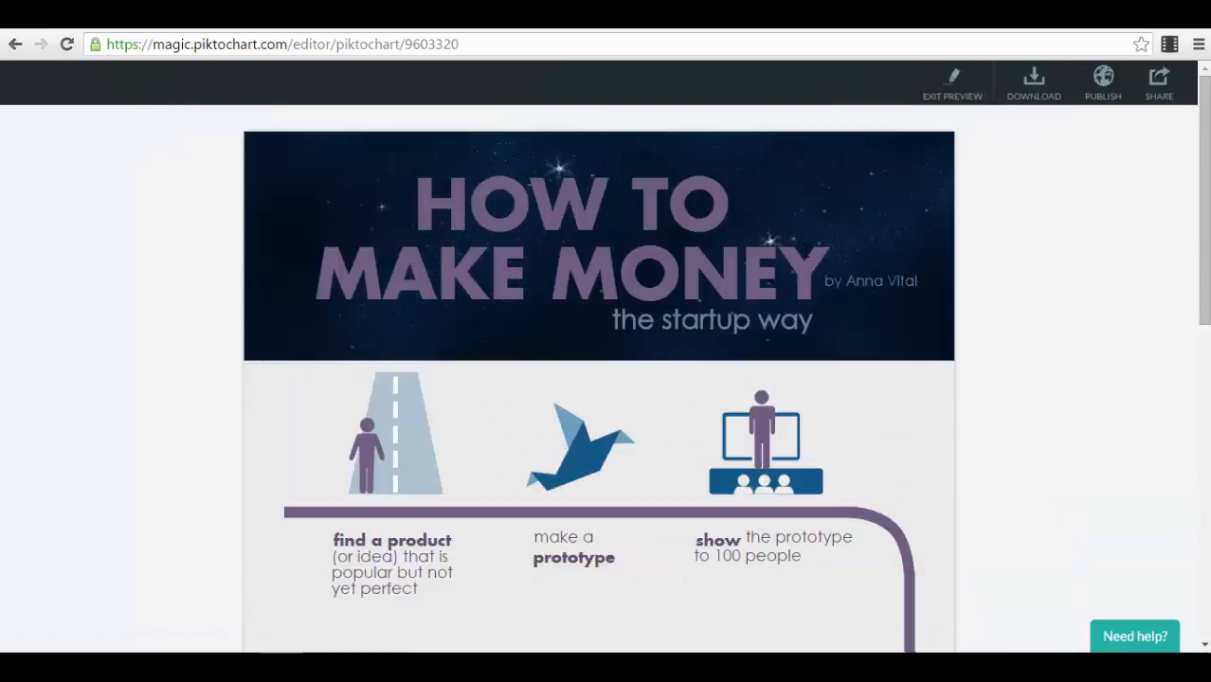
scroll(816, 293, "down", 7)
scroll(816, 294, "up", 7)
Download the infographic as a Medium-size PNG image and open the downloaded file in the Fotografii app
left_click(1035, 95)
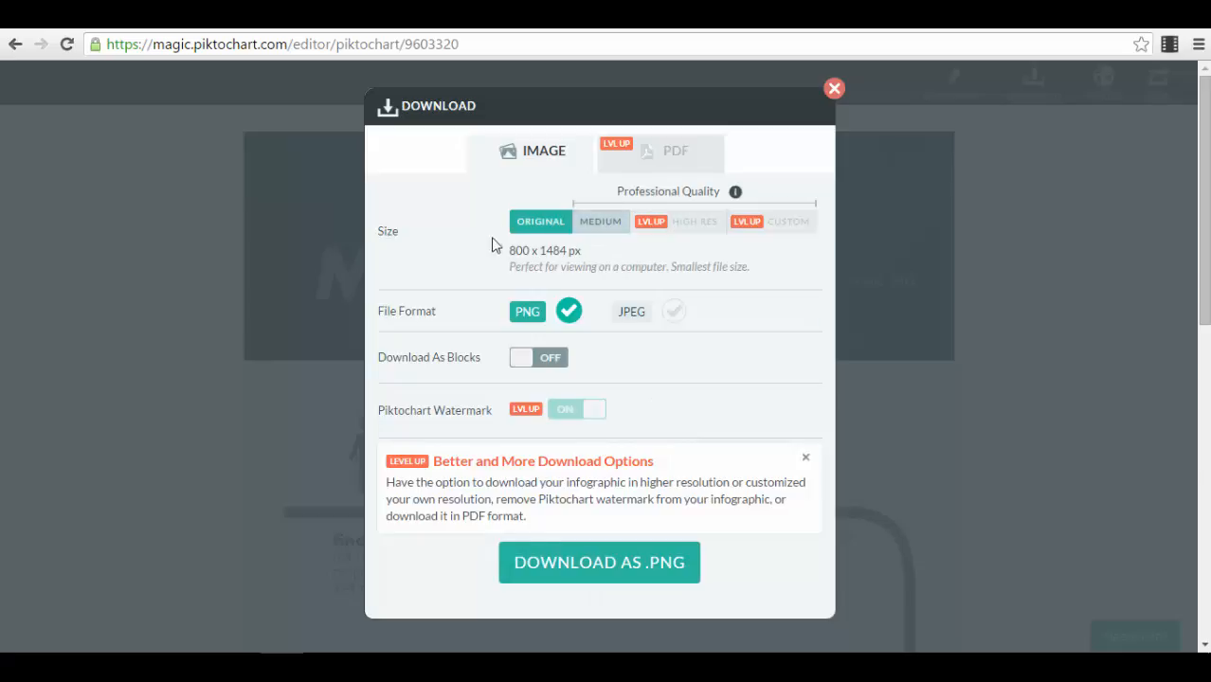
left_click(601, 226)
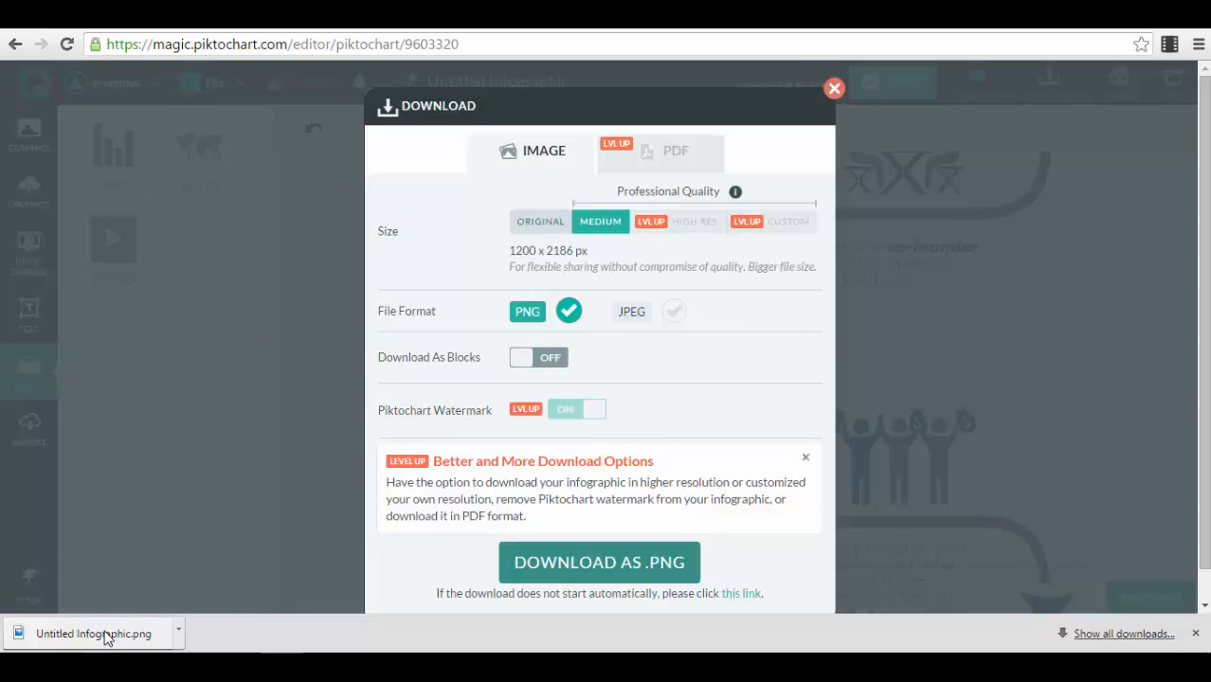
left_click(106, 637)
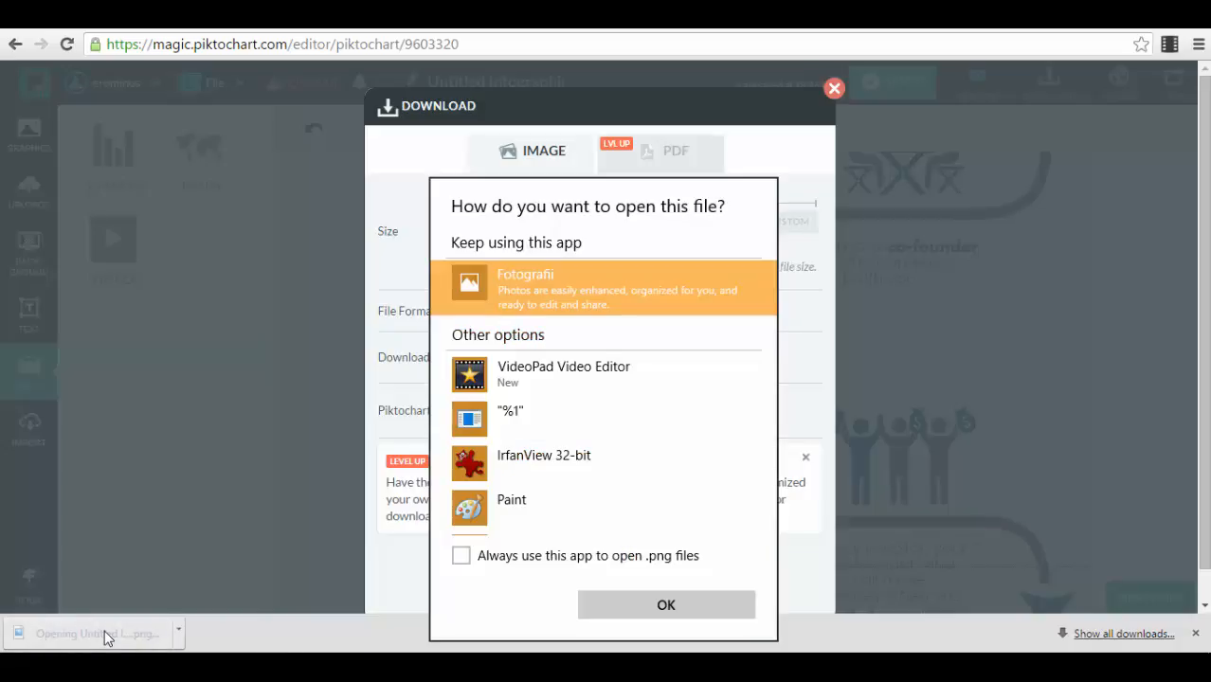
left_click(636, 603)
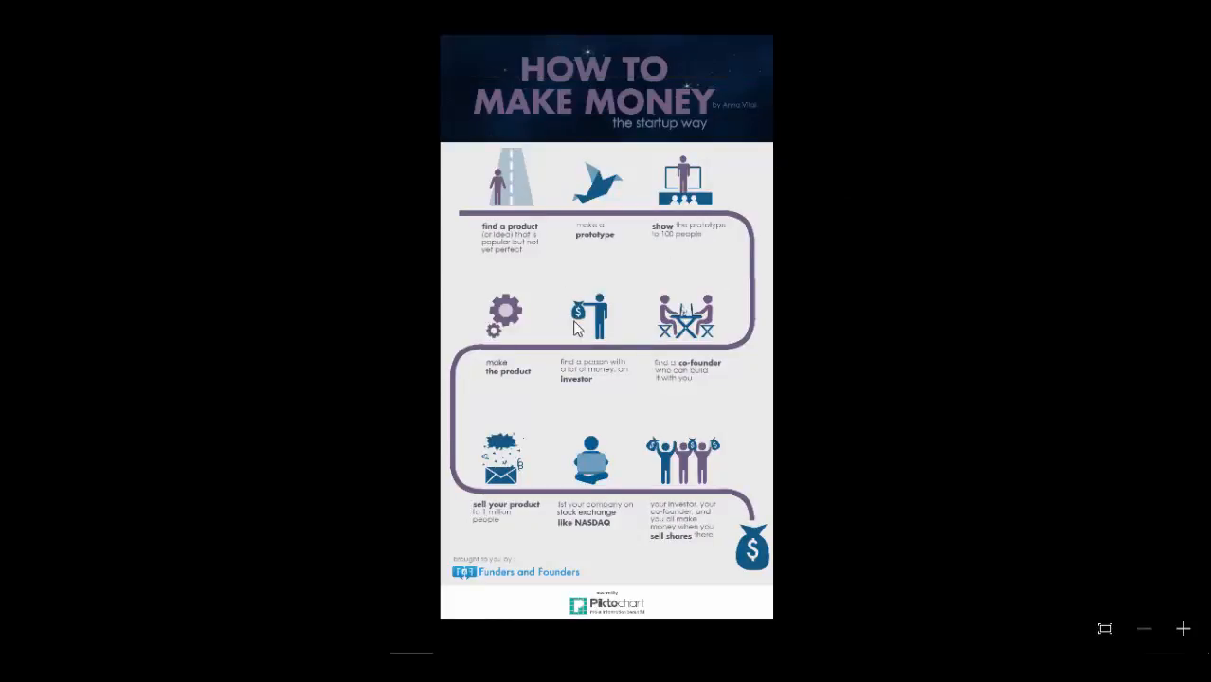
Examine the downloaded infographic image up close, from the title block to the Piktochart branding at its foot
left_click(1183, 630)
left_click(1182, 634)
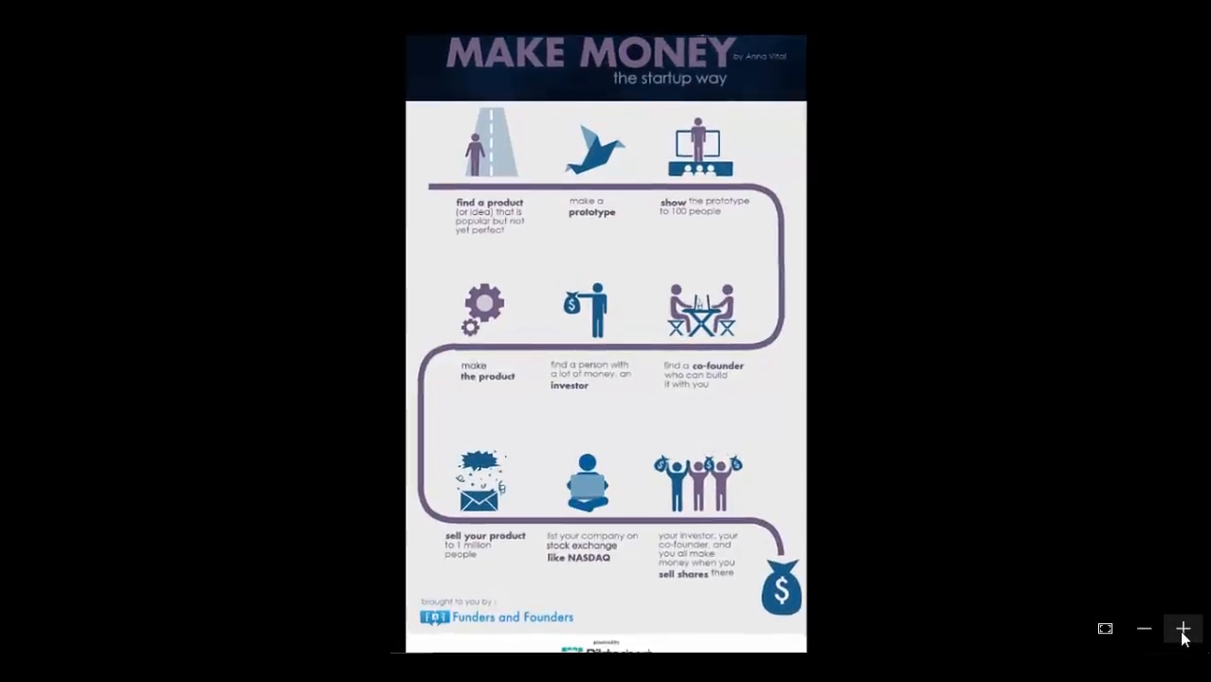
left_click(1183, 634)
left_click(1182, 634)
left_click(1182, 634)
left_click_drag(701, 305, 729, 145)
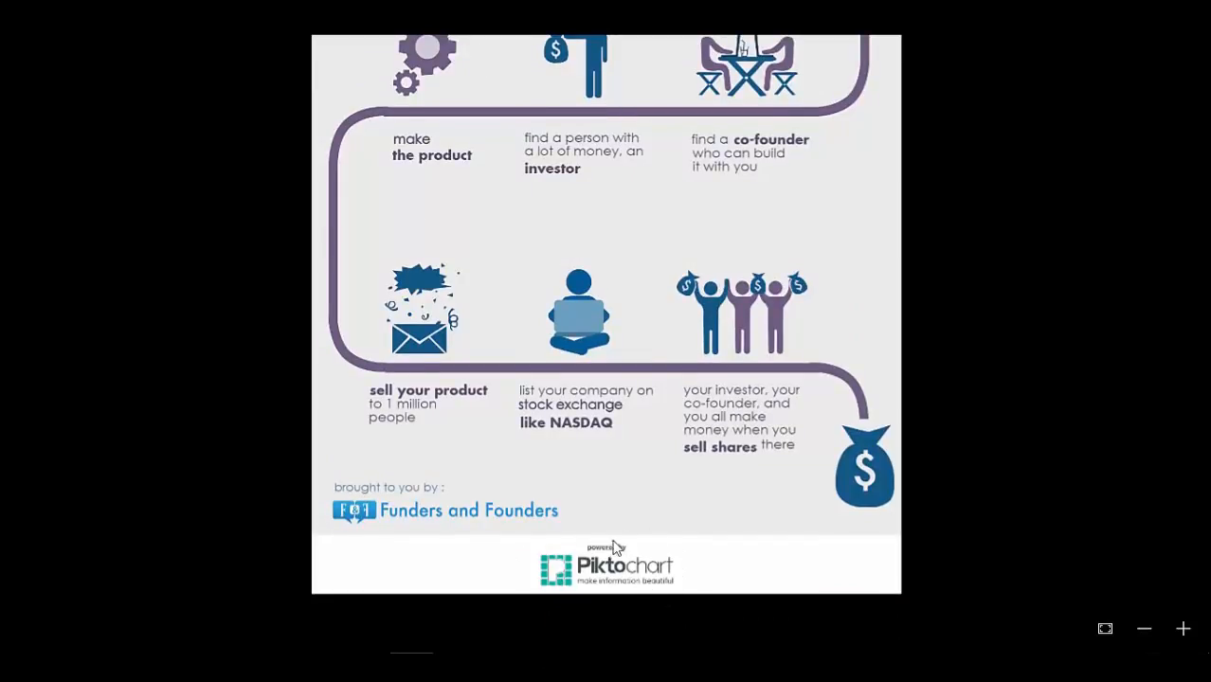
left_click(1183, 630)
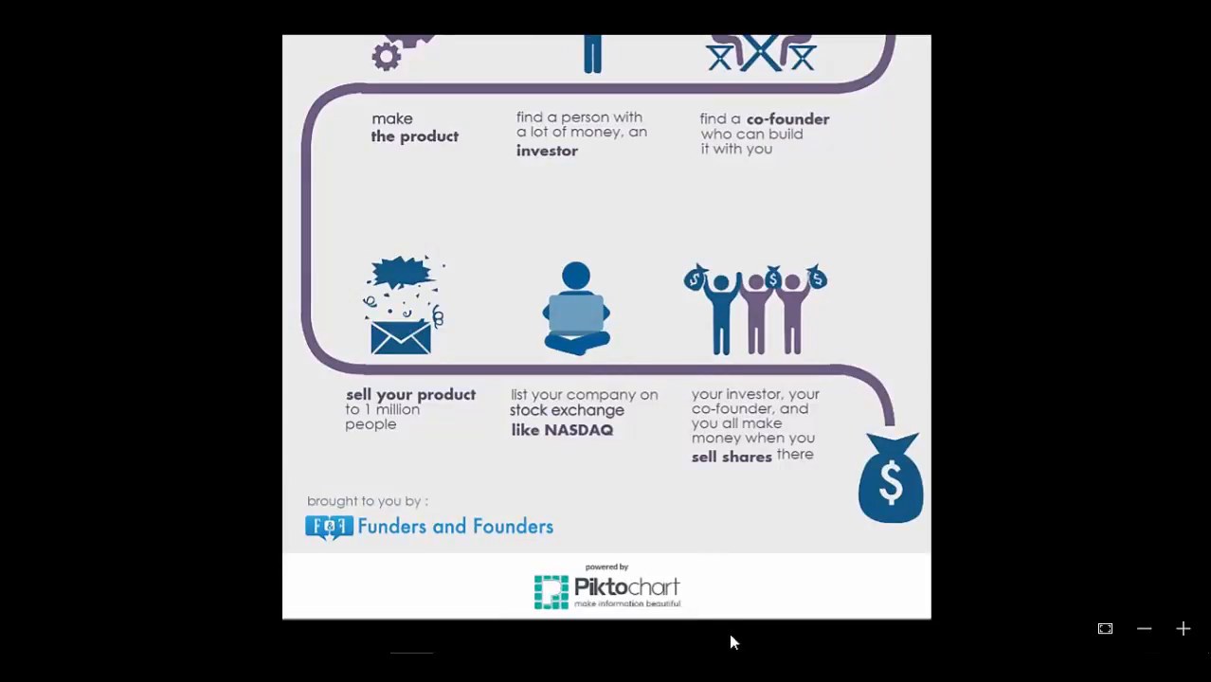
left_click(1151, 629)
left_click(1153, 629)
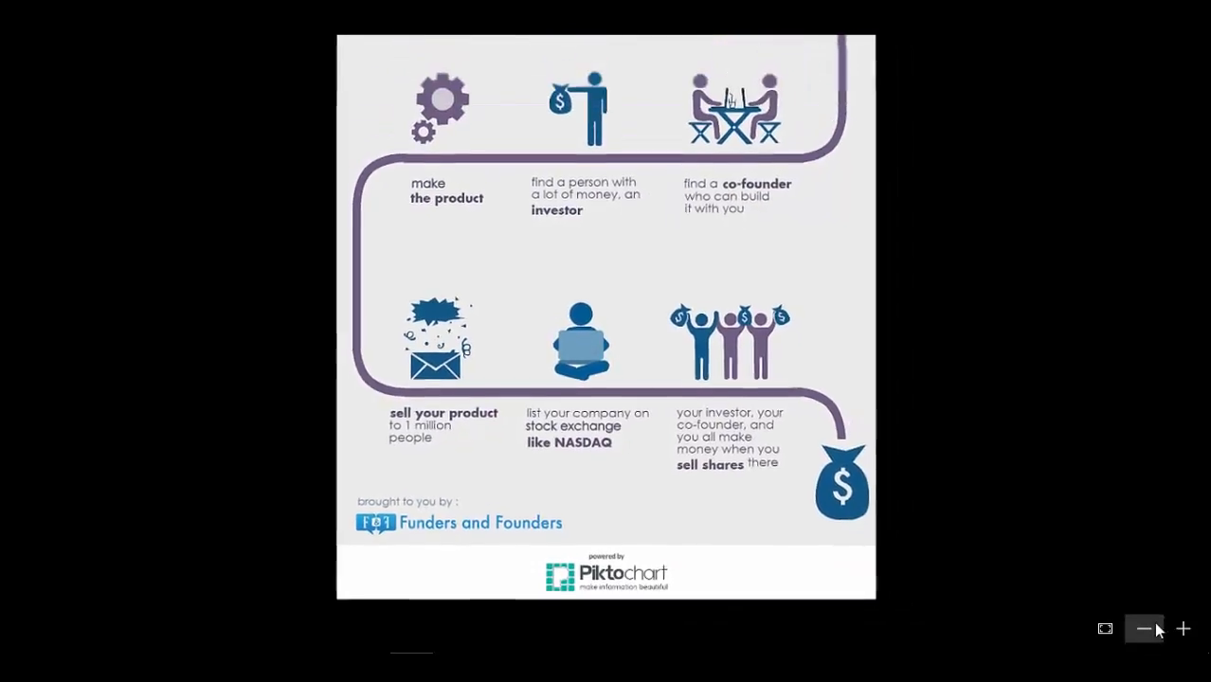
scroll(722, 615, "up", 4)
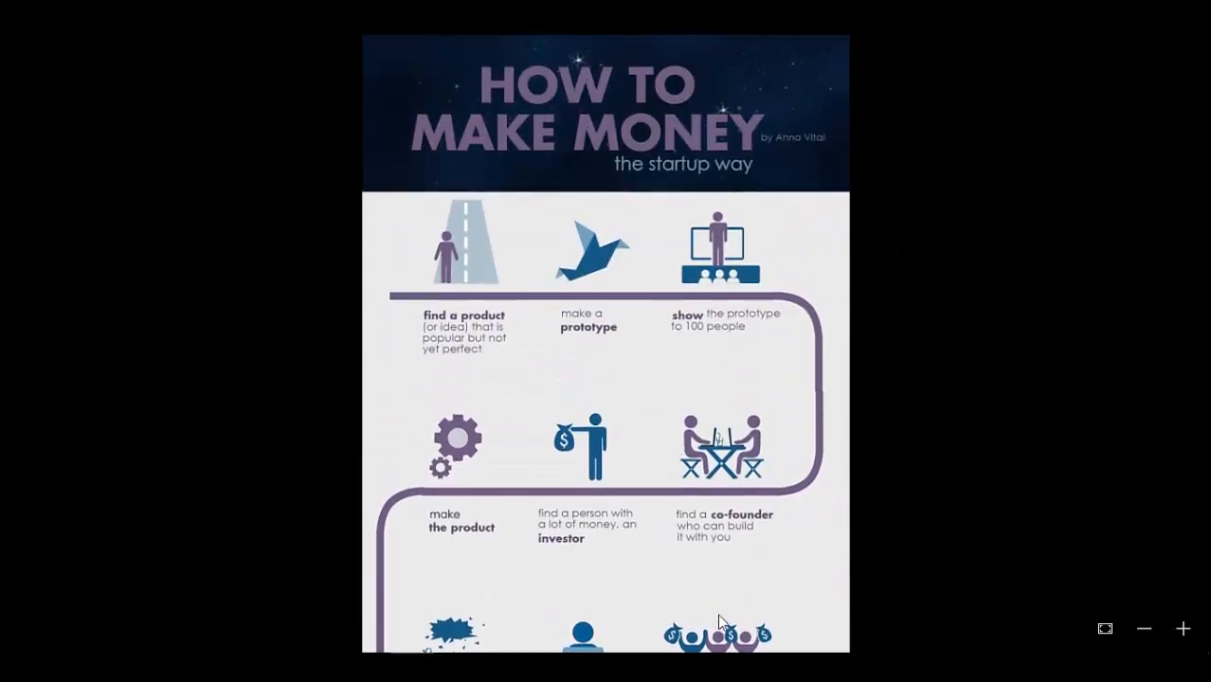
scroll(721, 622, "down", 2)
scroll(718, 621, "up", 2)
Close the image viewer and the download dialog to return to the infographic in the Piktochart editor
left_click(1190, 30)
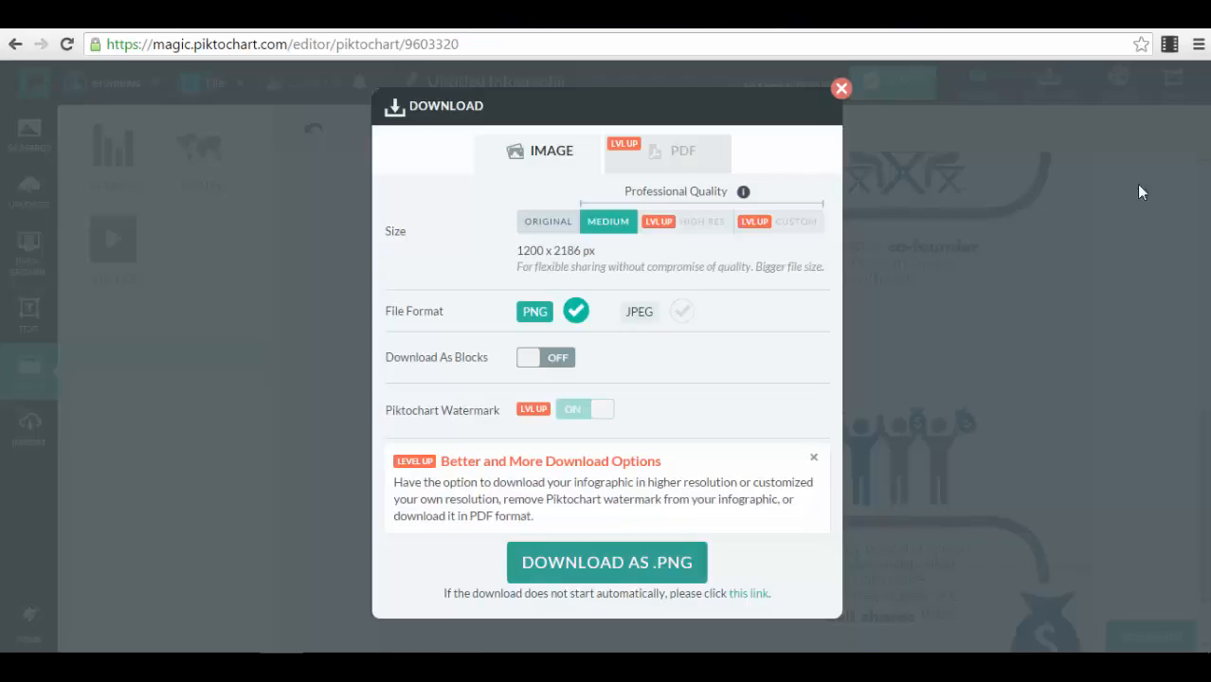
left_click(842, 90)
scroll(764, 297, "up", 5)
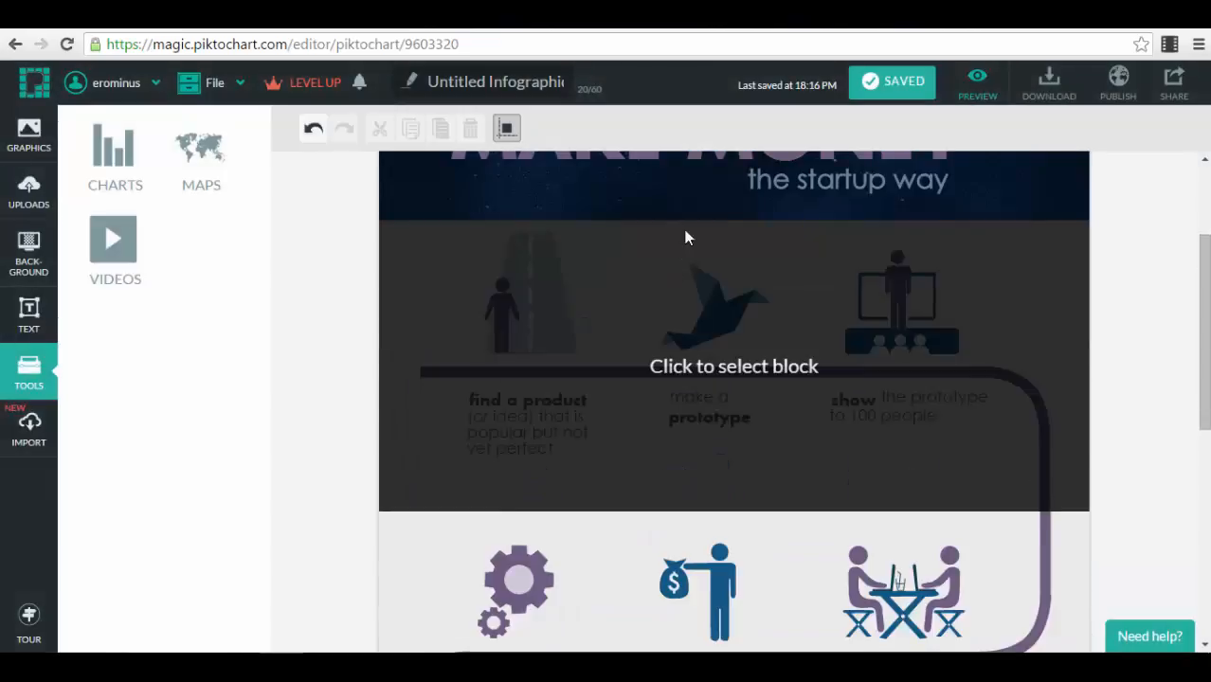